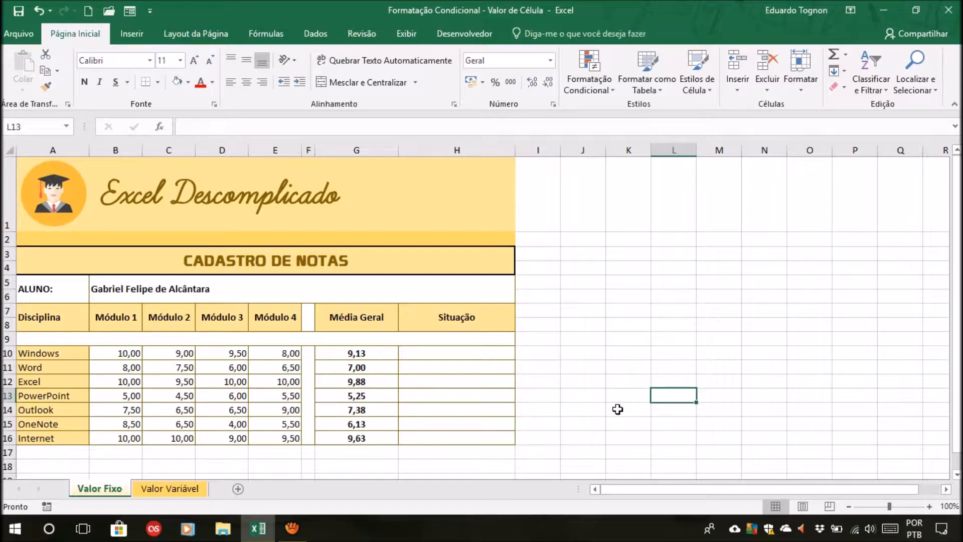
Step: Examine the Valor Fixo sheet's layout: the student field, the subjects in A10:A16 and the module grades
left_click(359, 352)
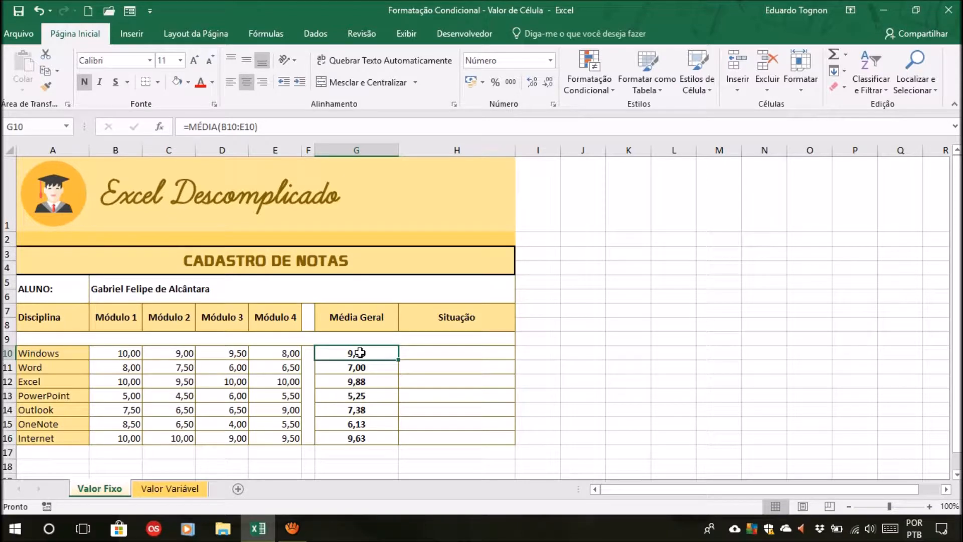
left_click(594, 353)
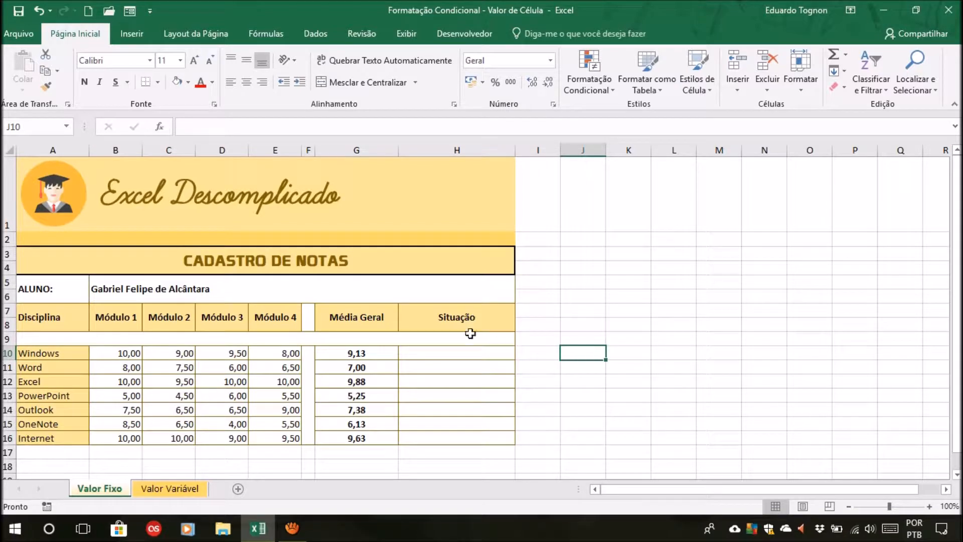
left_click(384, 283)
left_click(567, 283)
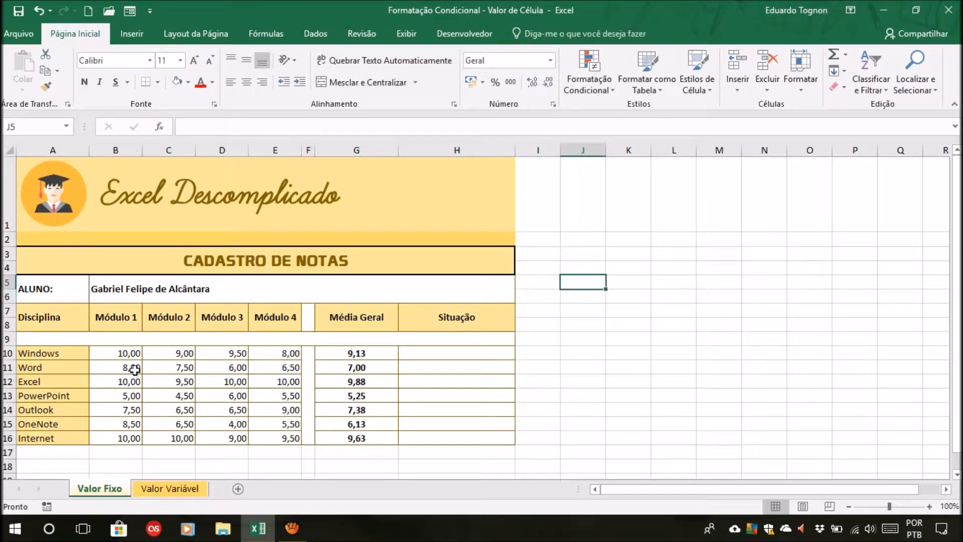
left_click_drag(60, 350, 56, 438)
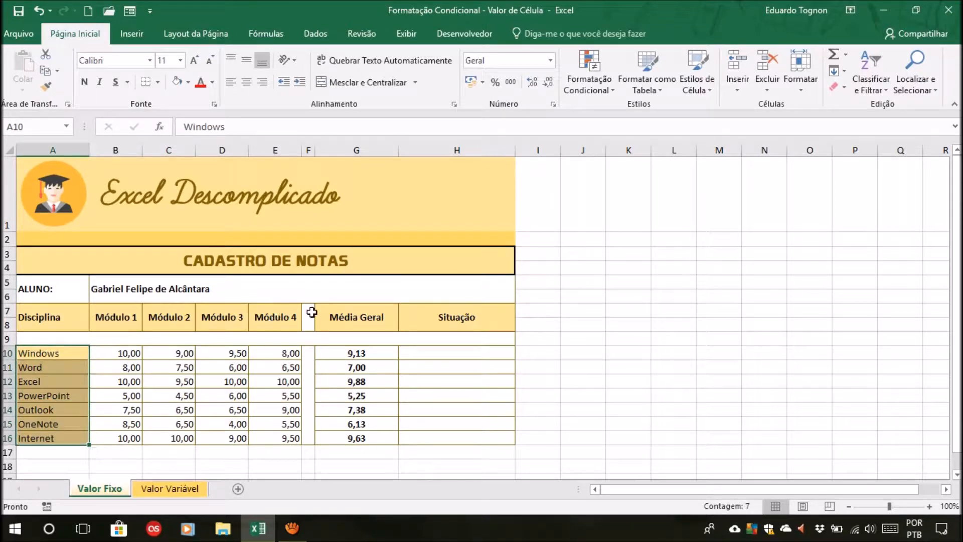
left_click(282, 321)
left_click(187, 353)
left_click(118, 359)
left_click(119, 366)
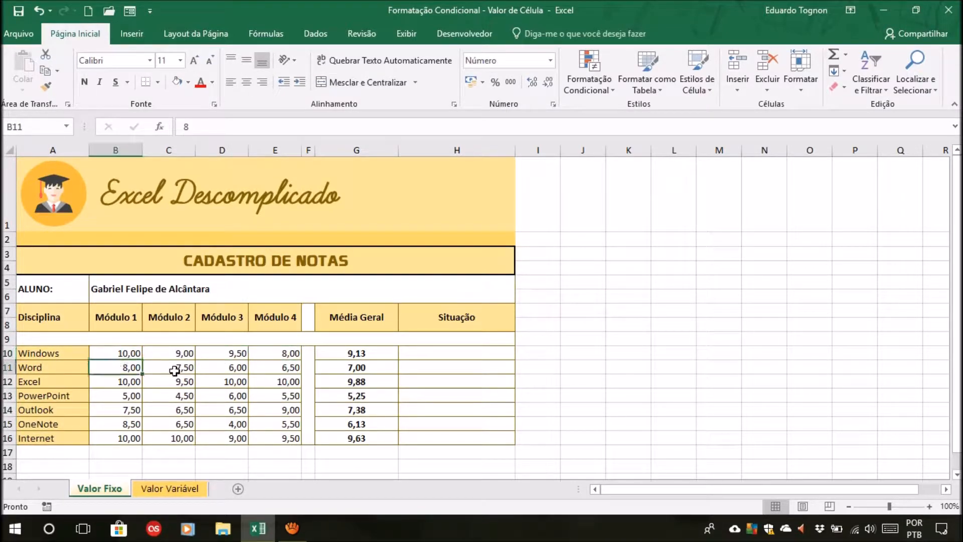
left_click(175, 369)
left_click(230, 370)
left_click(267, 369)
left_click(66, 374)
left_click(132, 369)
left_click(266, 368)
Step: Examine the Média Geral formulas for Windows and Word together with the module grades they average in B10:E10 and B11:E11
left_click(359, 352)
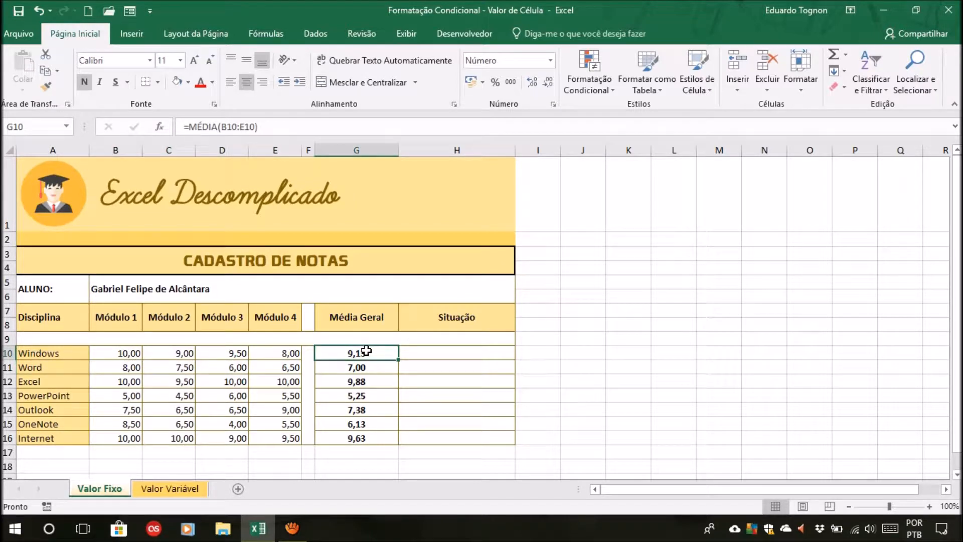
left_click(368, 366)
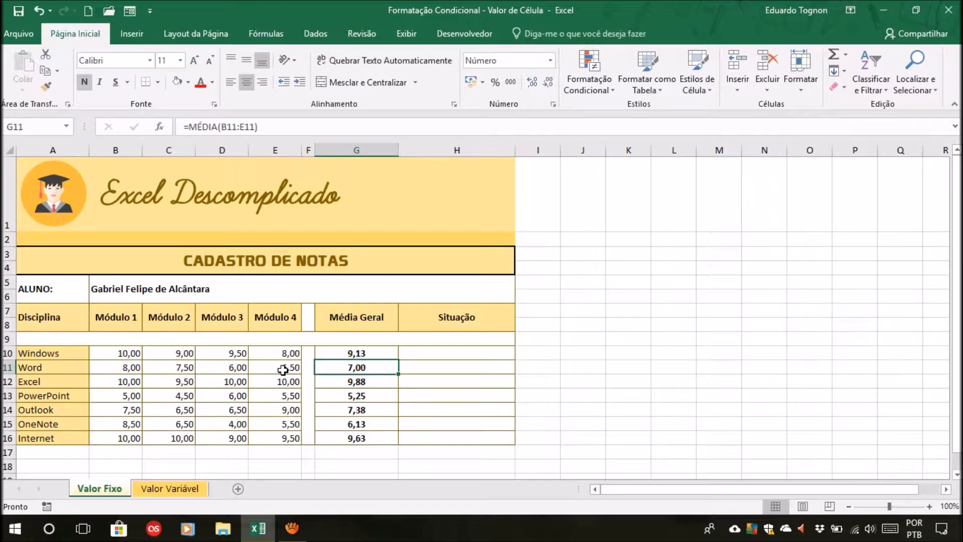
left_click(349, 353)
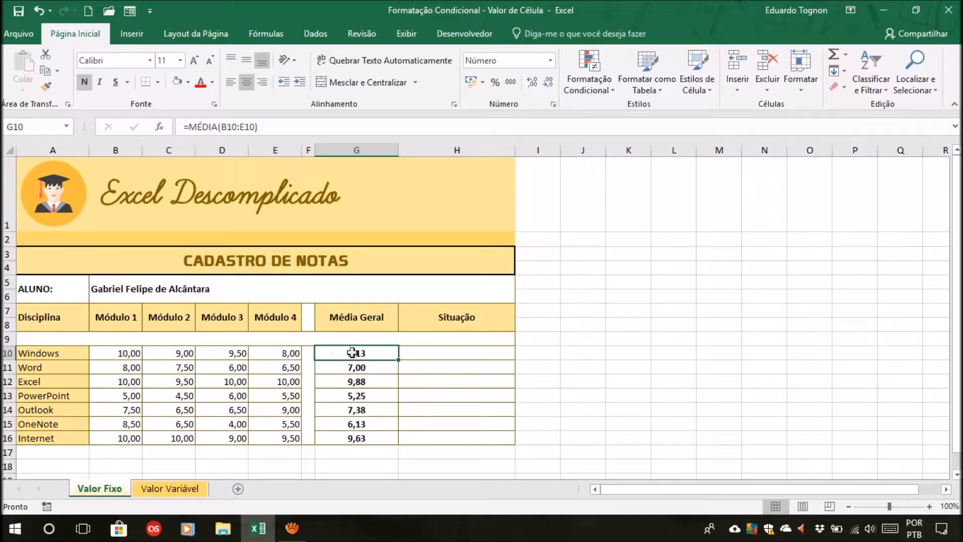
left_click_drag(118, 361, 282, 357)
left_click_drag(279, 357, 223, 355)
left_click_drag(121, 354, 303, 354)
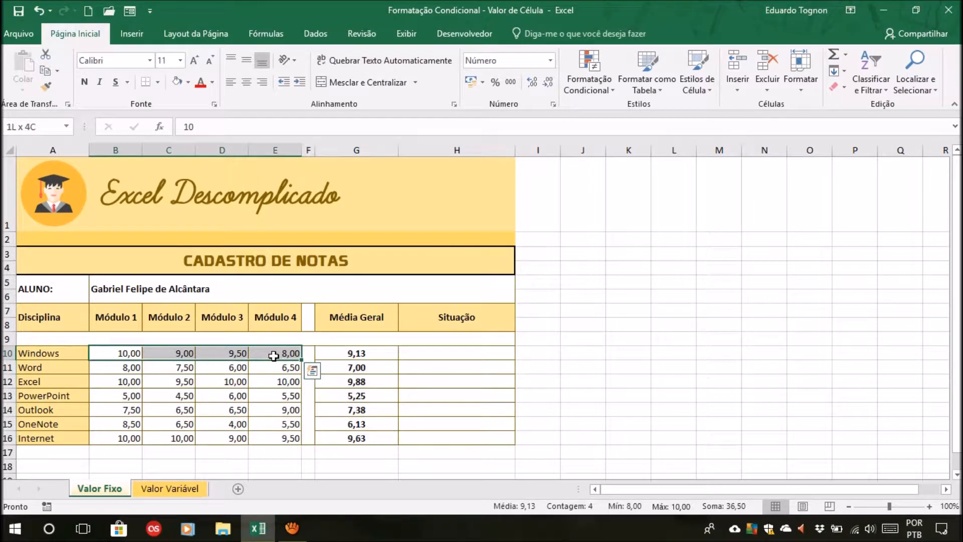
left_click(321, 368)
left_click_drag(113, 366, 286, 367)
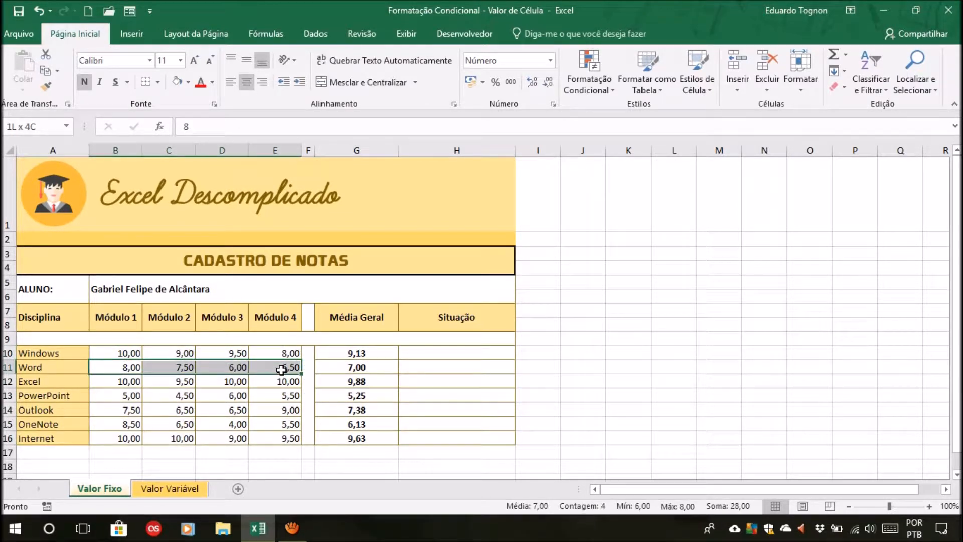
Step: Review each subject's overall average in the Média Geral cells G10:G16
left_click(347, 369)
left_click(352, 385)
left_click(352, 409)
left_click(365, 424)
left_click(362, 440)
left_click_drag(374, 351, 366, 438)
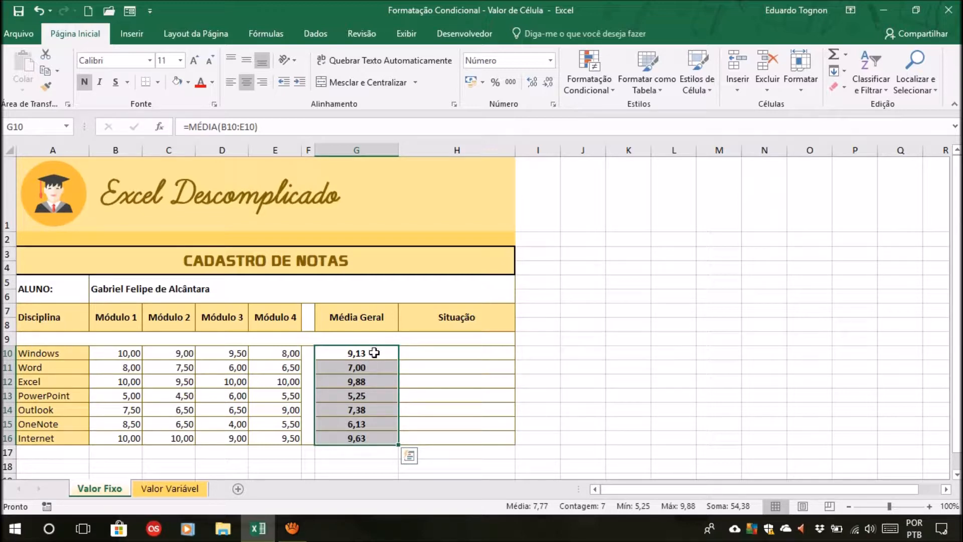
left_click(372, 353)
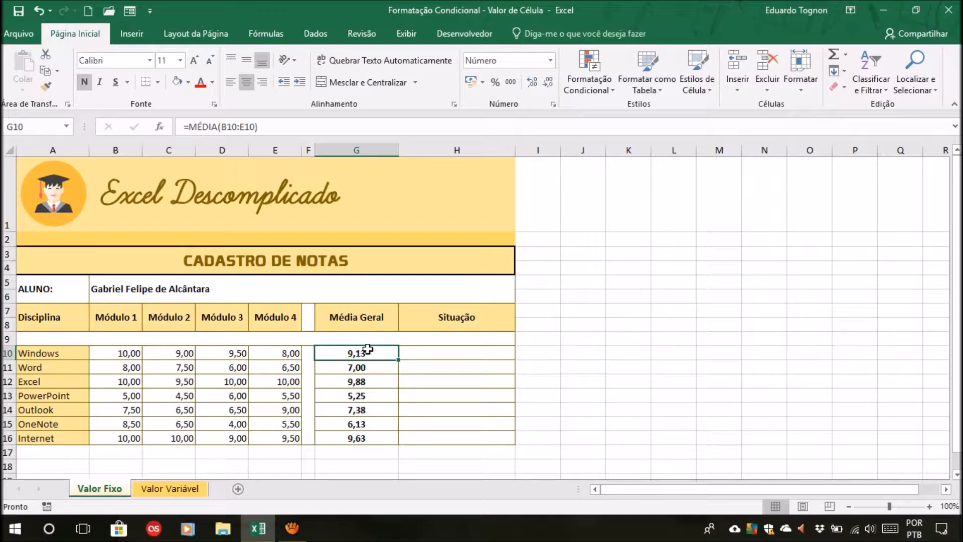
left_click_drag(368, 352, 375, 437)
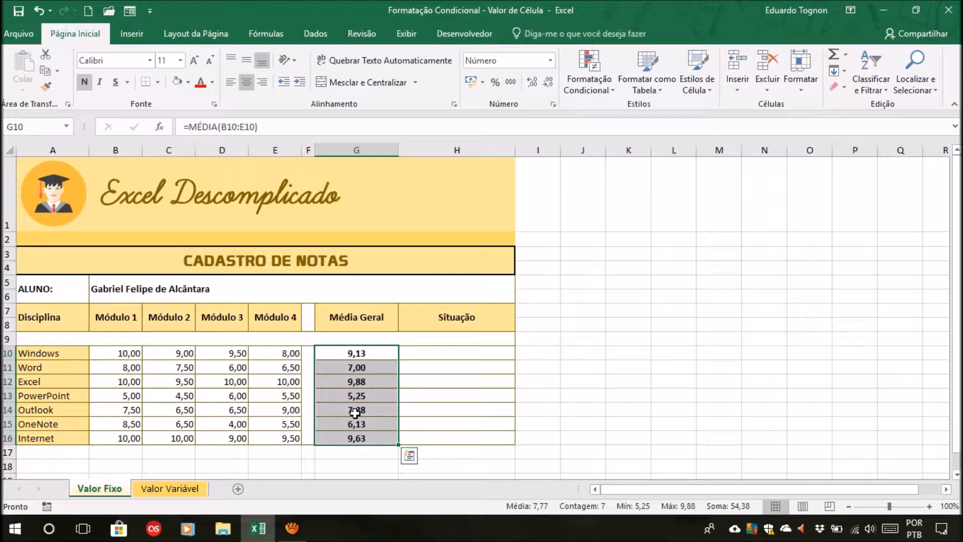
left_click(627, 410)
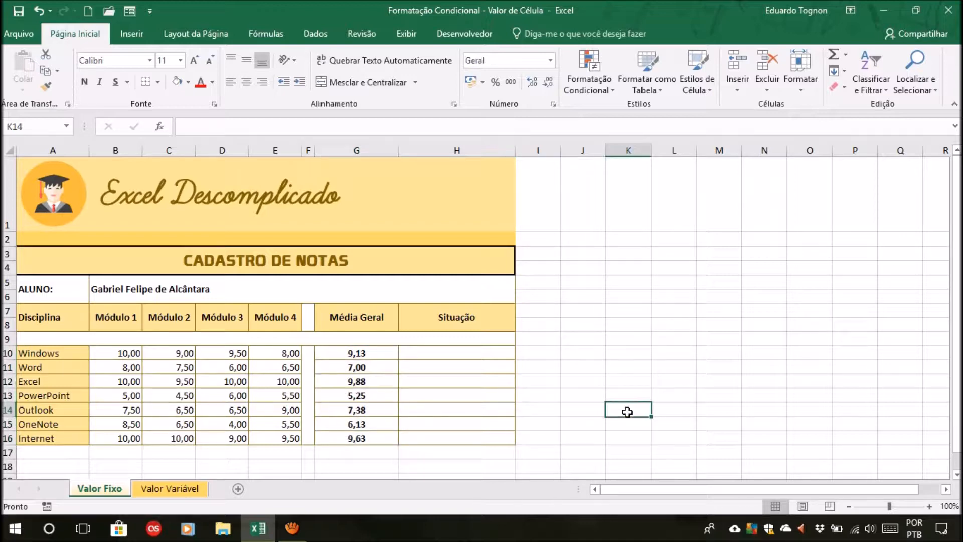
left_click(380, 355)
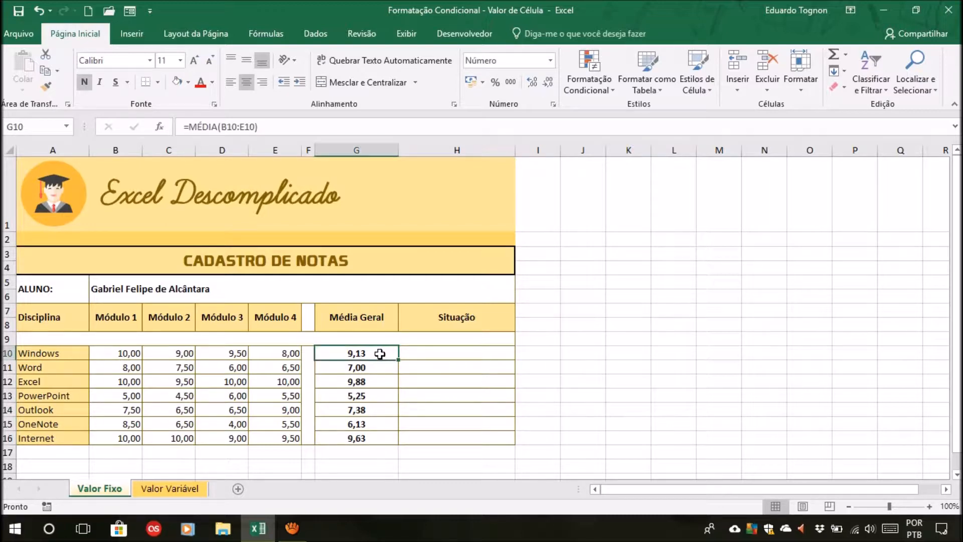
left_click(381, 368)
left_click(378, 384)
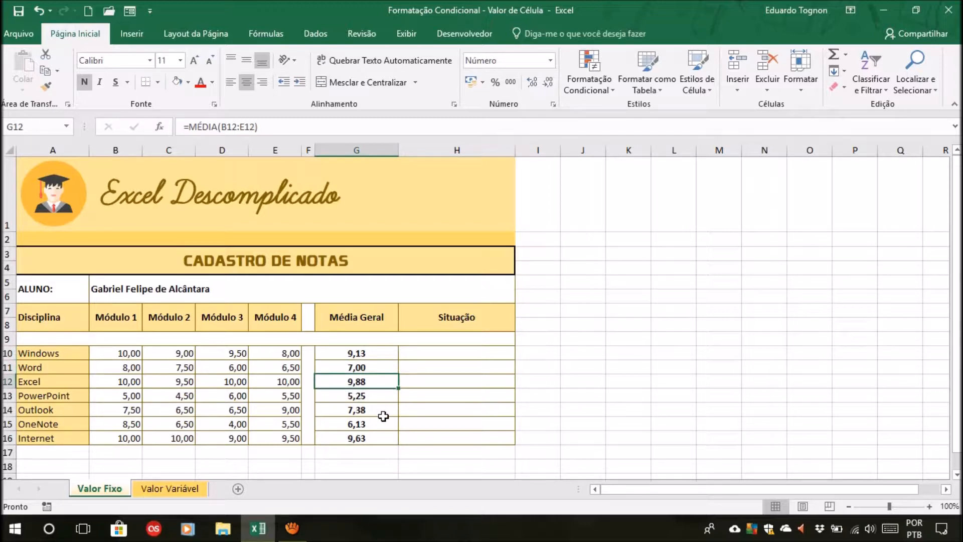
left_click(375, 424)
left_click(377, 437)
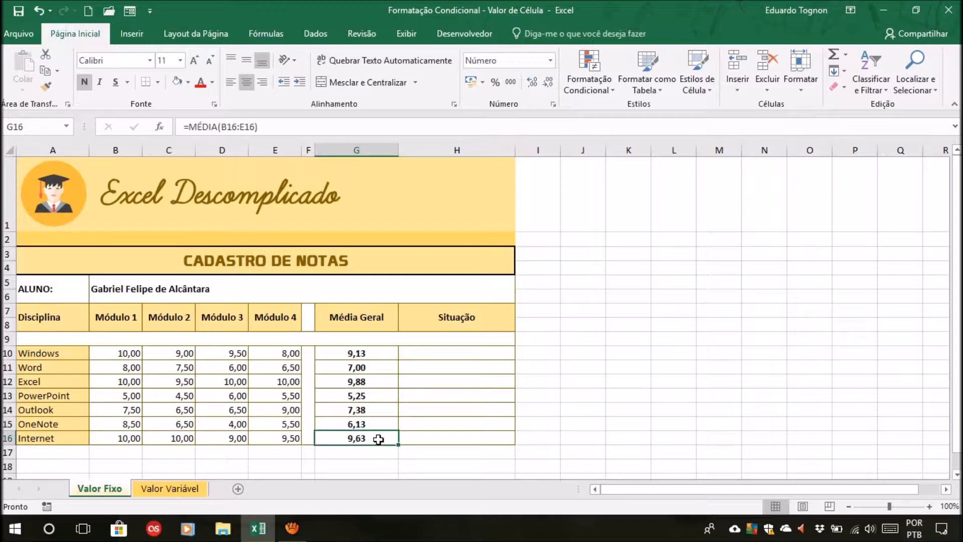
left_click(591, 355)
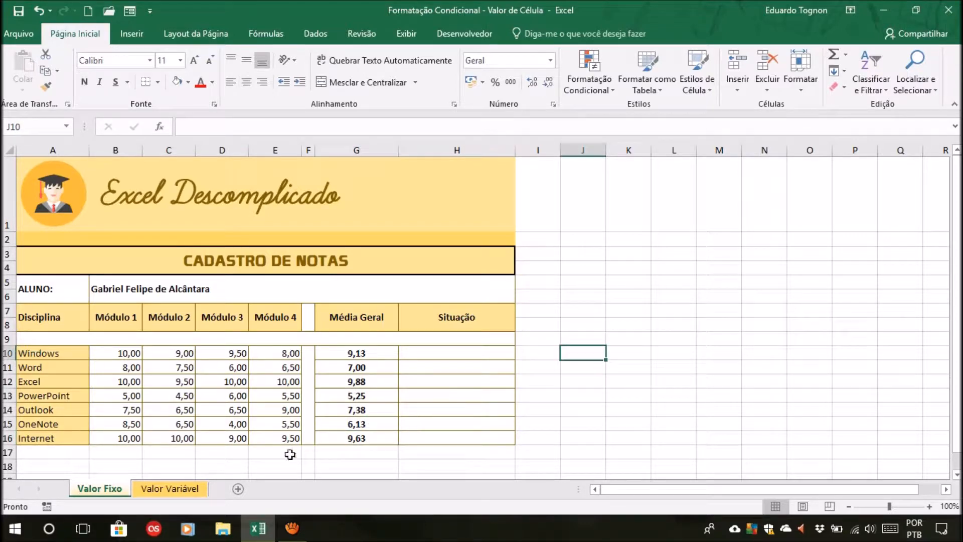
Step: Compare the Valor Fixo and Valor Variável sheets, including the Média para Aprovação cell H5 and the averages in G10:G16
left_click(172, 490)
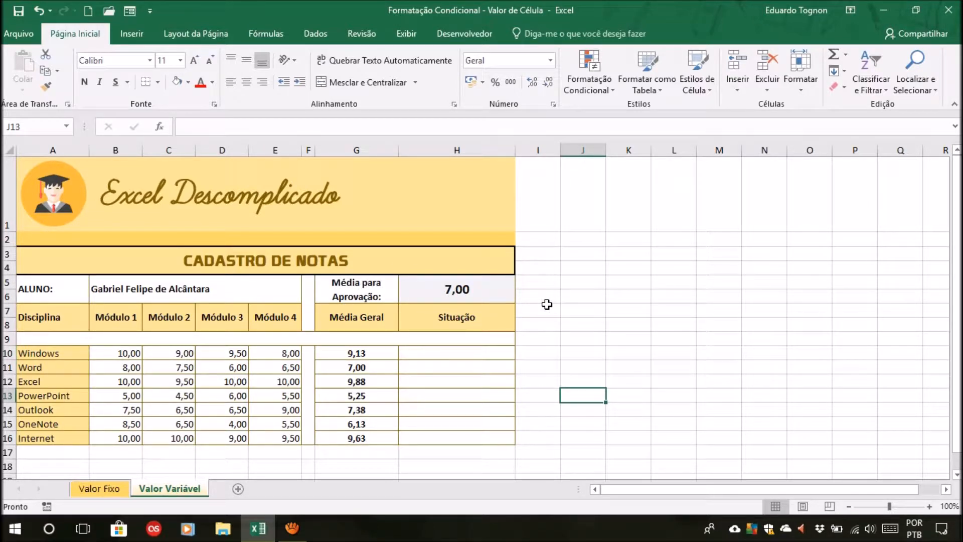
left_click(99, 488)
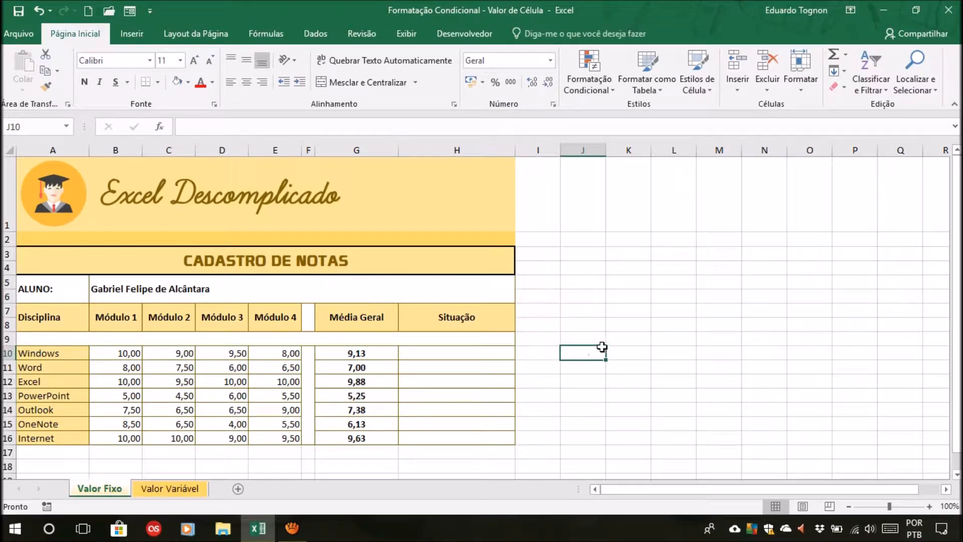
left_click(363, 353)
left_click(368, 368)
left_click_drag(382, 350, 381, 436)
left_click(171, 485)
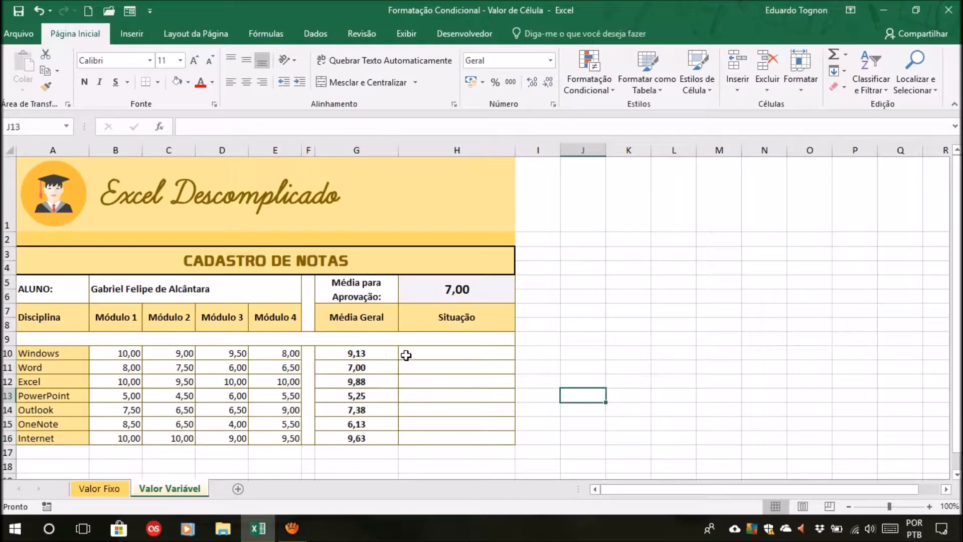
left_click(467, 297)
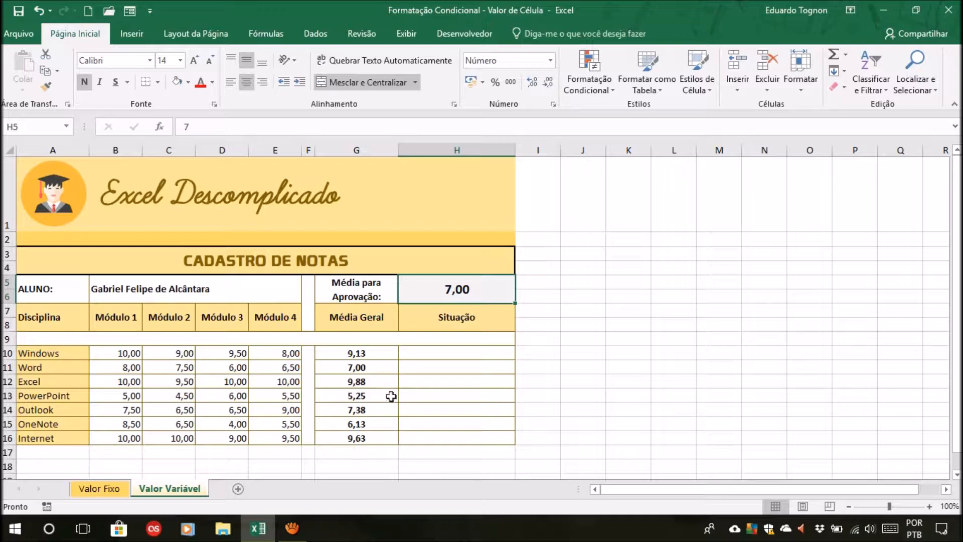
left_click(99, 488)
left_click(588, 390)
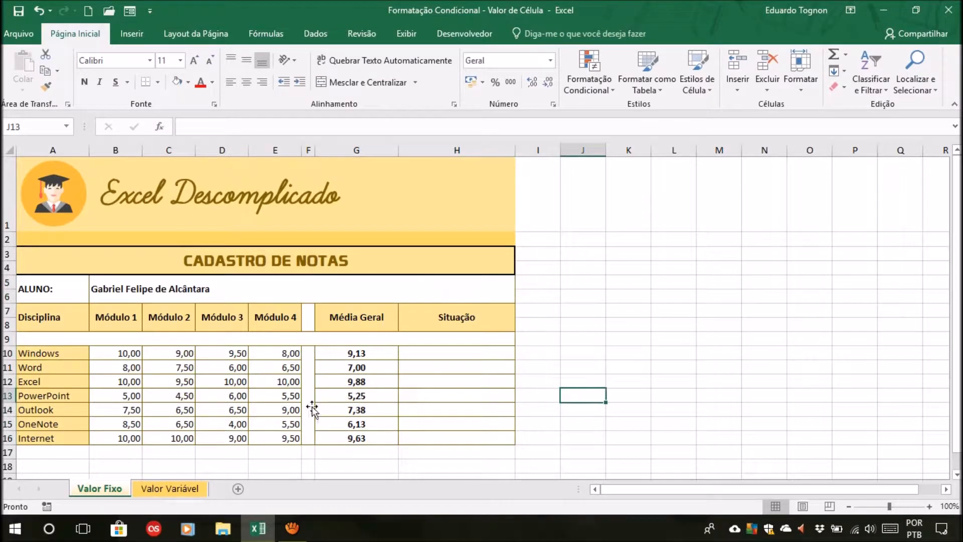
left_click(170, 488)
left_click(103, 492)
Step: Start a new conditional formatting rule for the Média Geral averages in G10:G16 and look through its formatting styles
left_click_drag(374, 355, 360, 440)
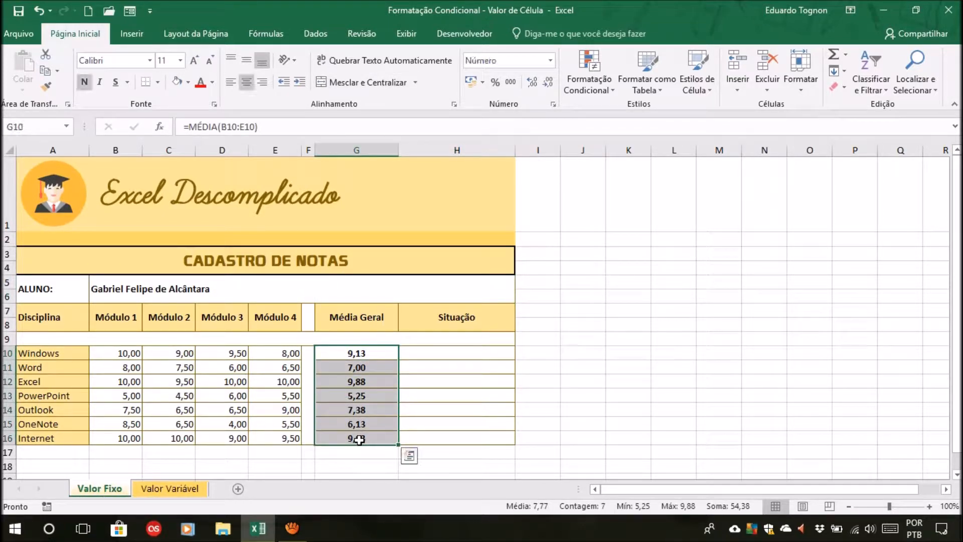
left_click(593, 77)
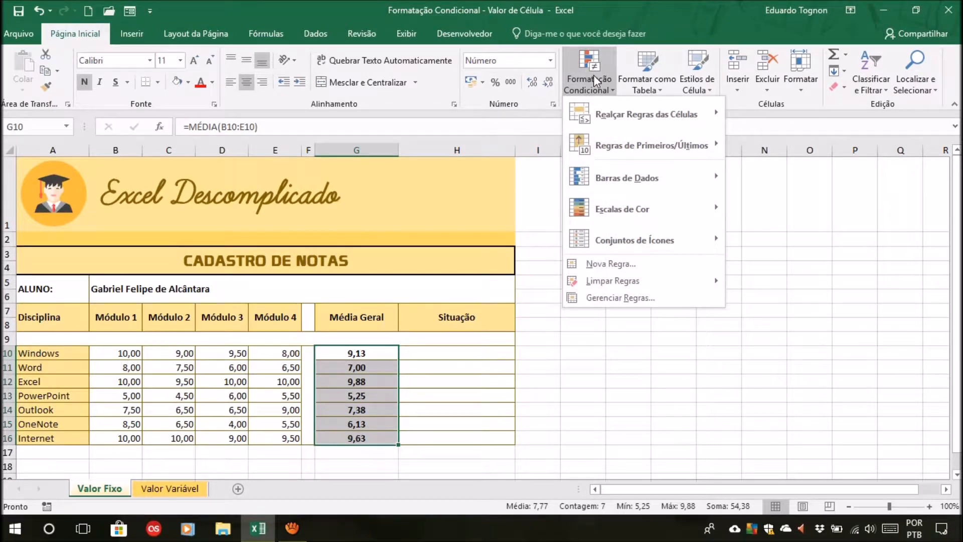
mouse_move(622, 246)
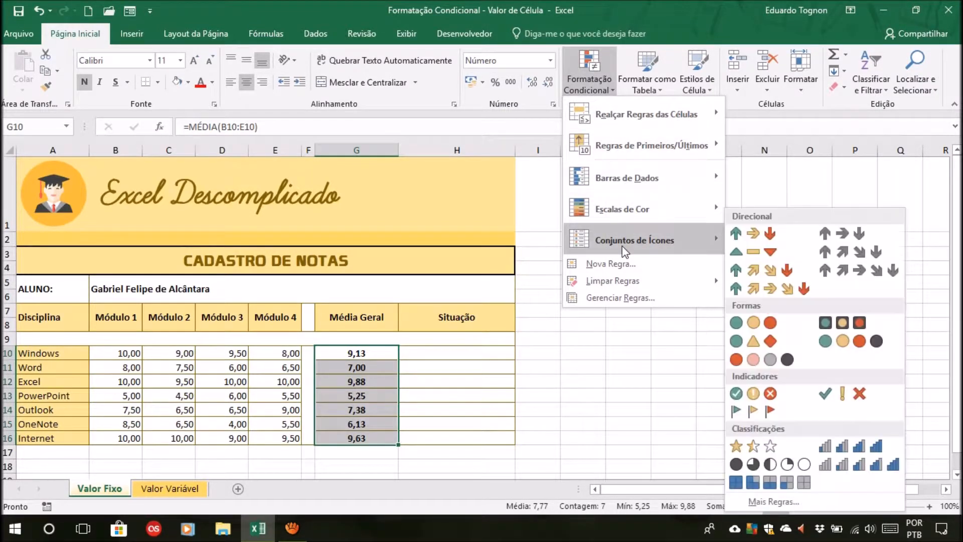
mouse_move(628, 114)
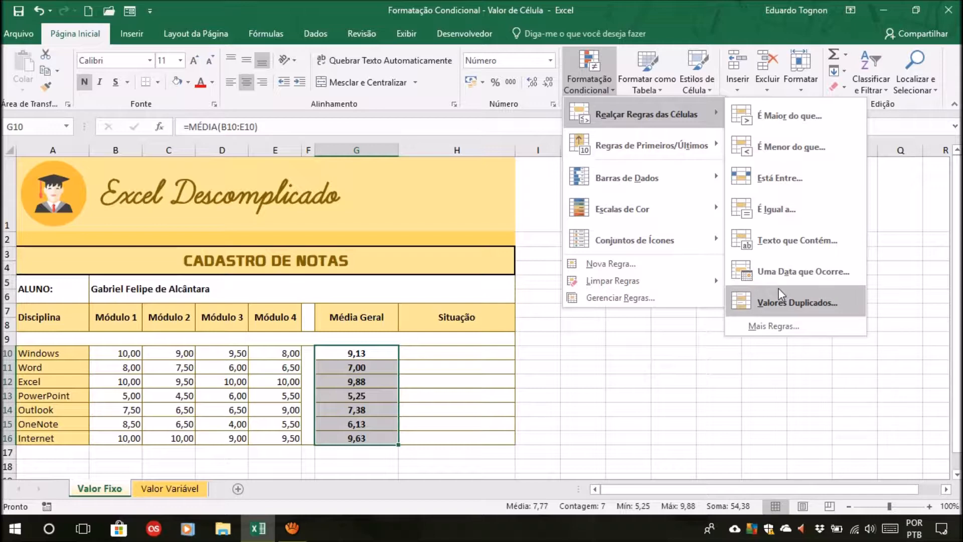
mouse_move(641, 151)
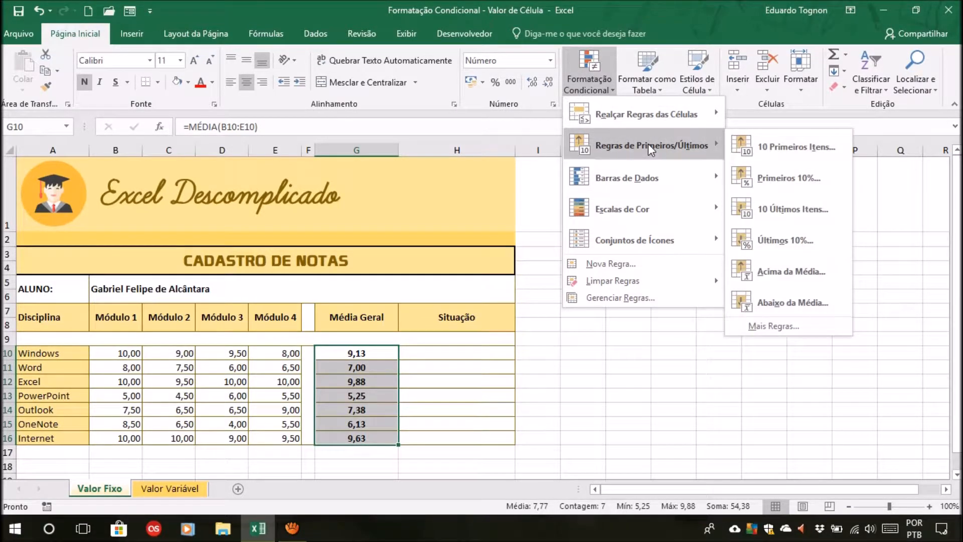
left_click(631, 266)
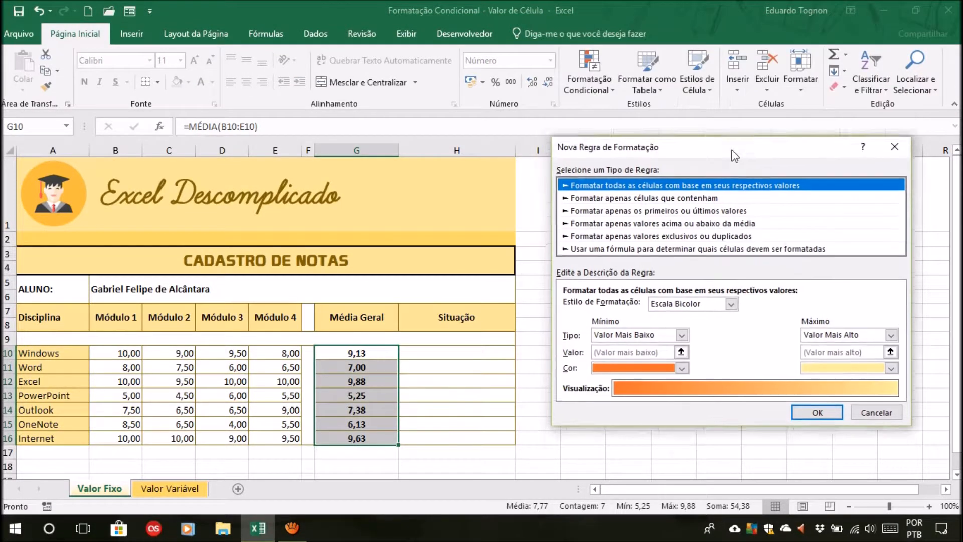
left_click_drag(735, 156, 726, 184)
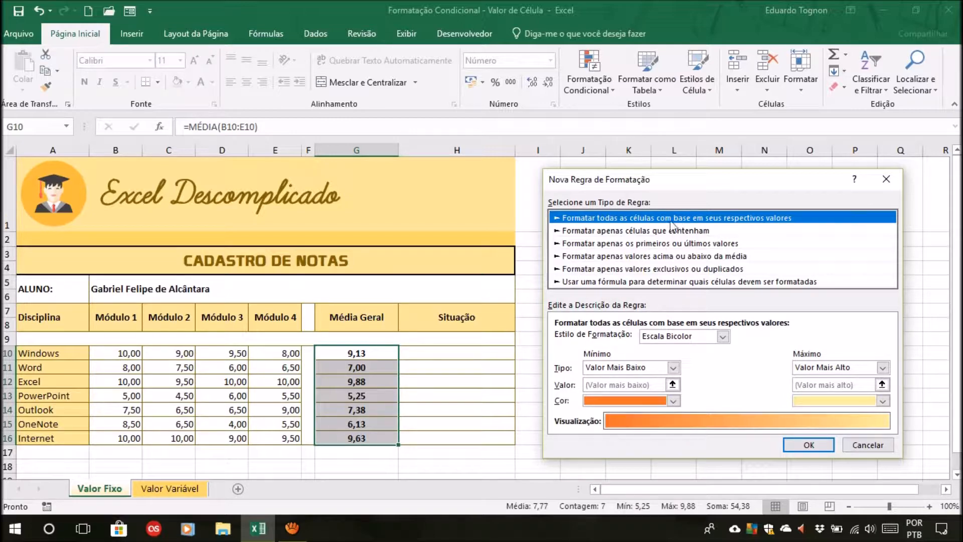
left_click(723, 337)
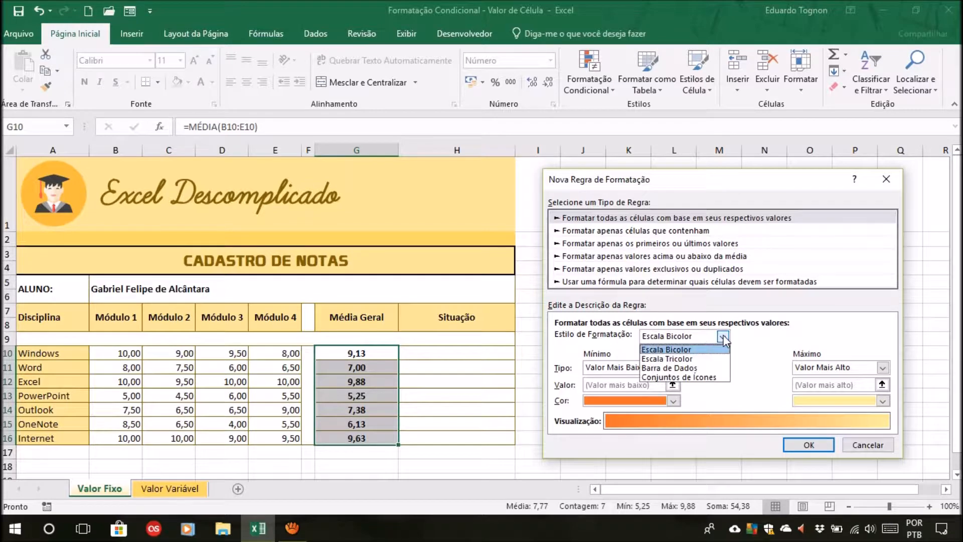
left_click(723, 337)
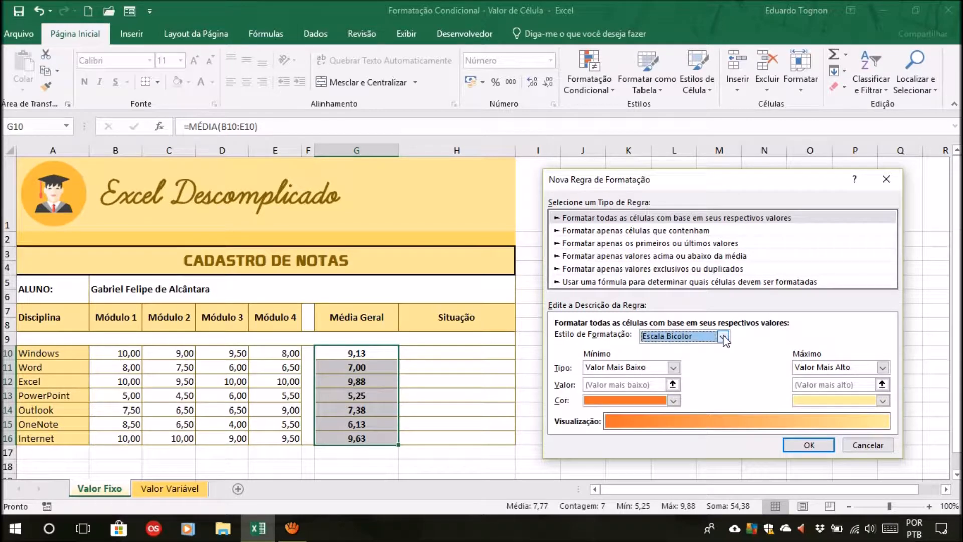
Step: Set the new rule to format only cells that contain a given Valor da Célula, looking through the other condition types first
left_click(611, 231)
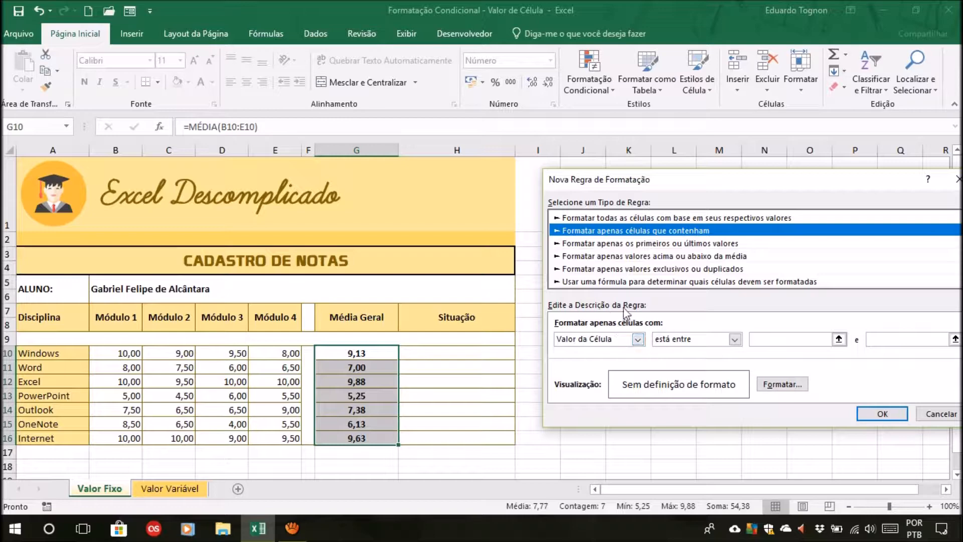
left_click(609, 344)
left_click(609, 344)
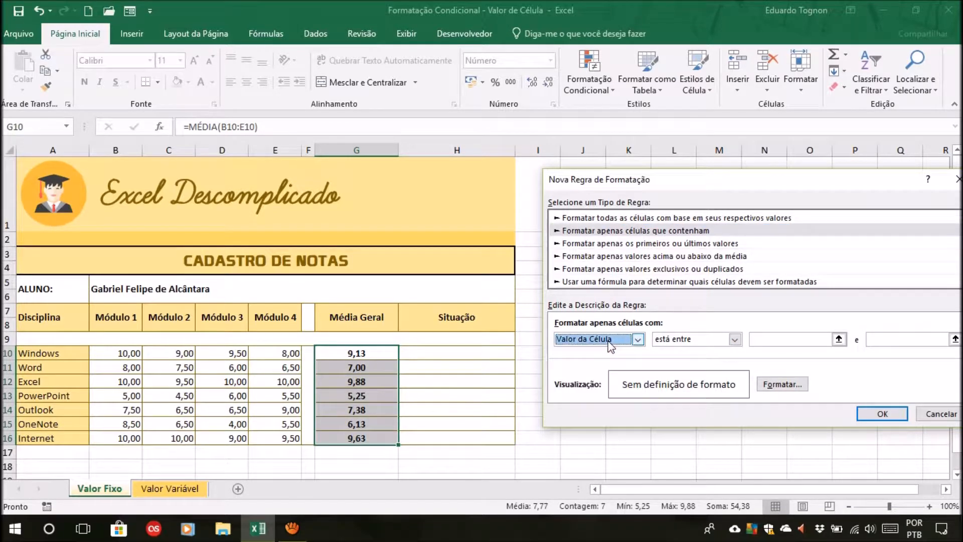
left_click(609, 344)
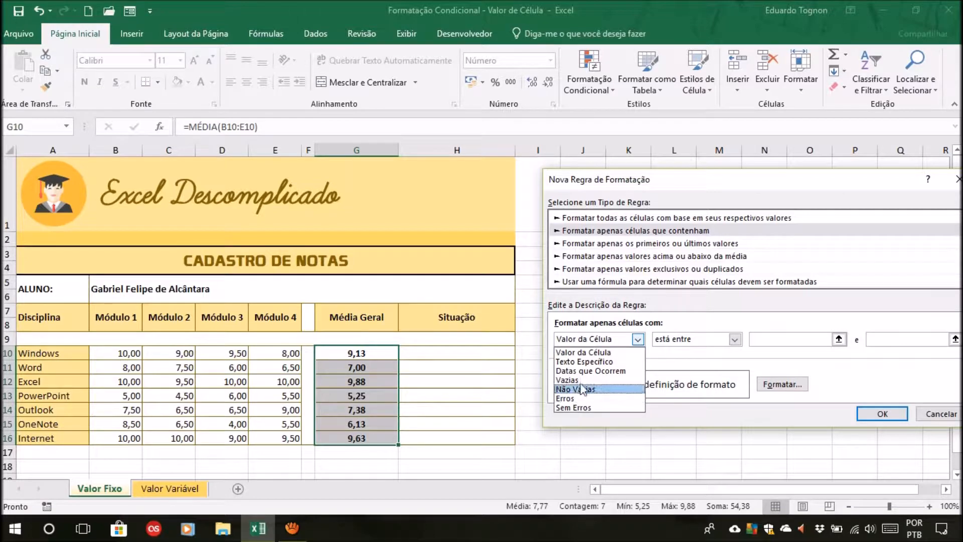
left_click(607, 353)
left_click(622, 340)
left_click(589, 362)
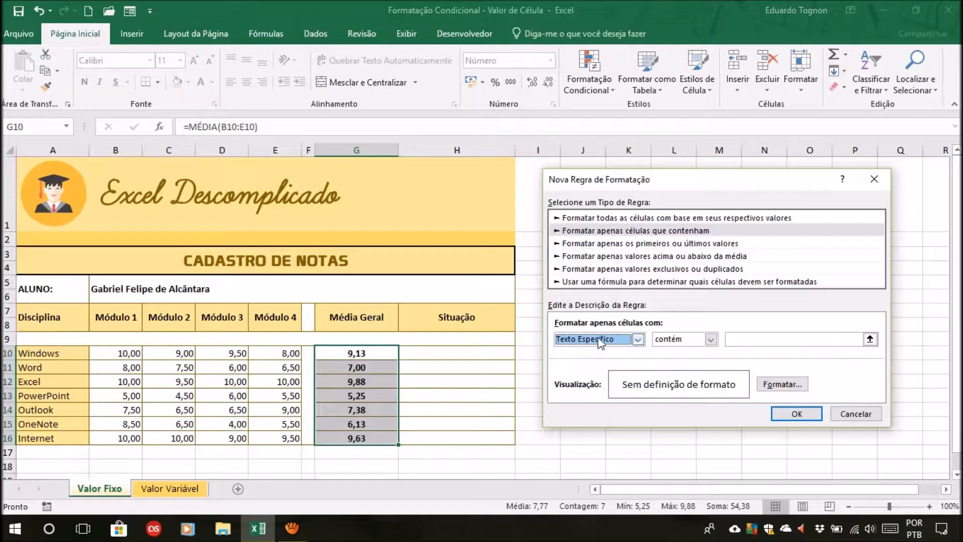
left_click(600, 339)
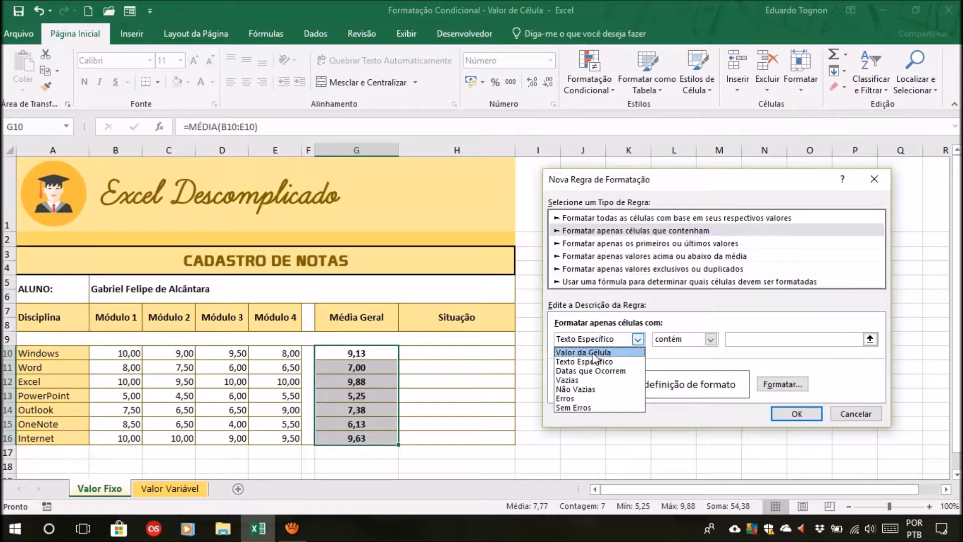
left_click(591, 353)
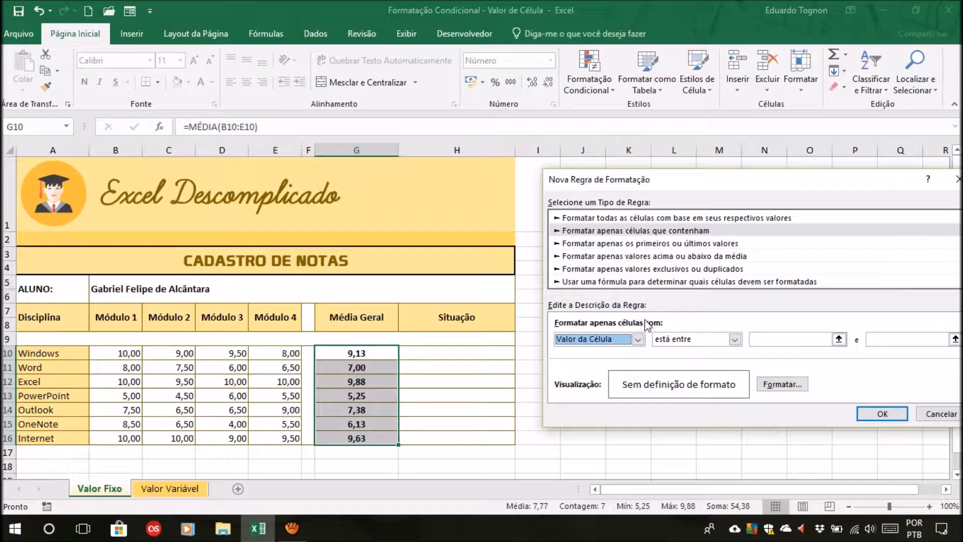
left_click_drag(724, 179, 691, 180)
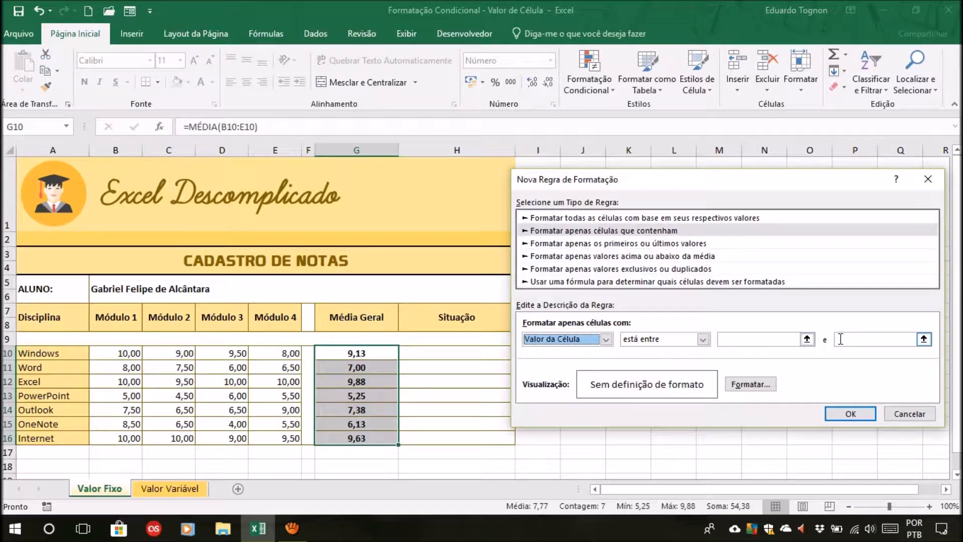
Step: Set the rule's condition to cell values é maior ou igual a 7
left_click(687, 339)
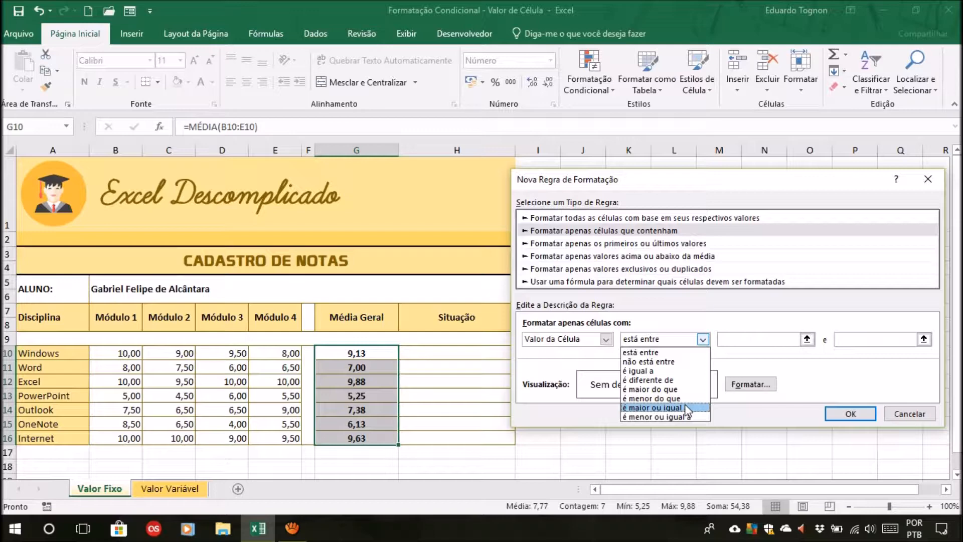
left_click(654, 407)
left_click(754, 341)
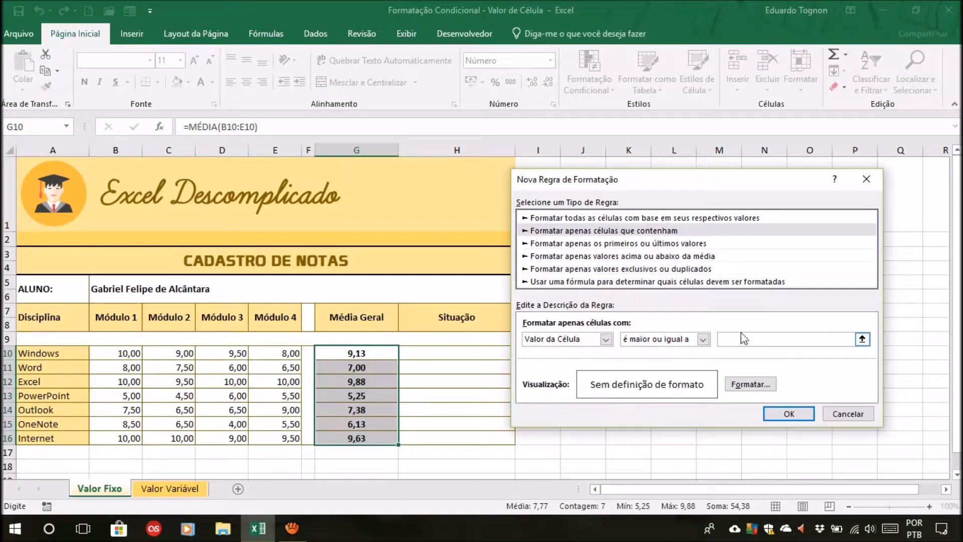
type("7")
Step: Look through the rule's number, font, border and fill format options and set the font style to Negrito
left_click(766, 387)
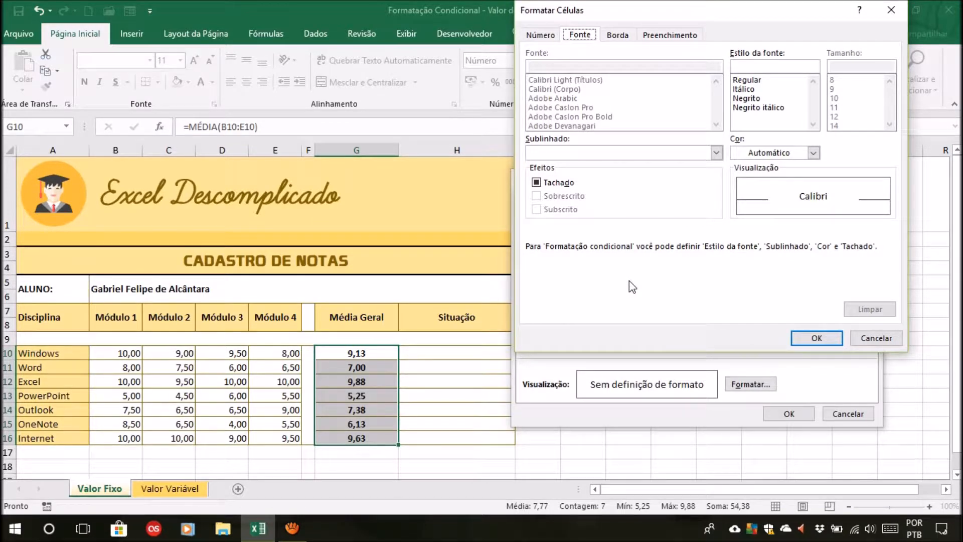
left_click(540, 35)
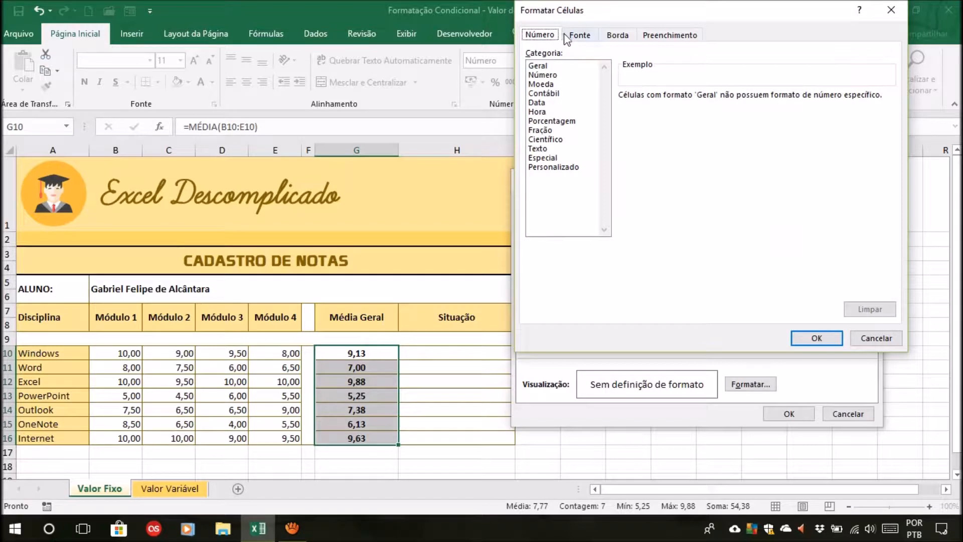
left_click(582, 36)
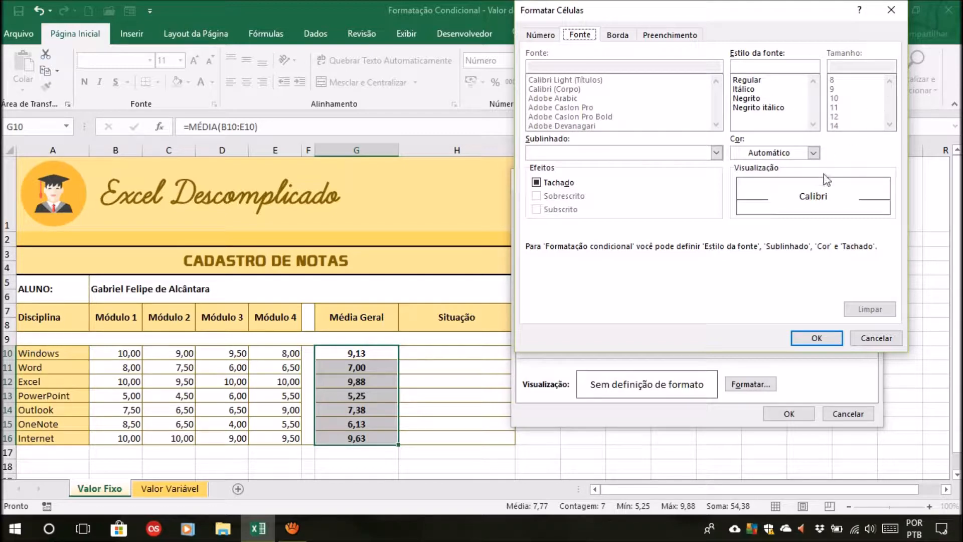
left_click(617, 36)
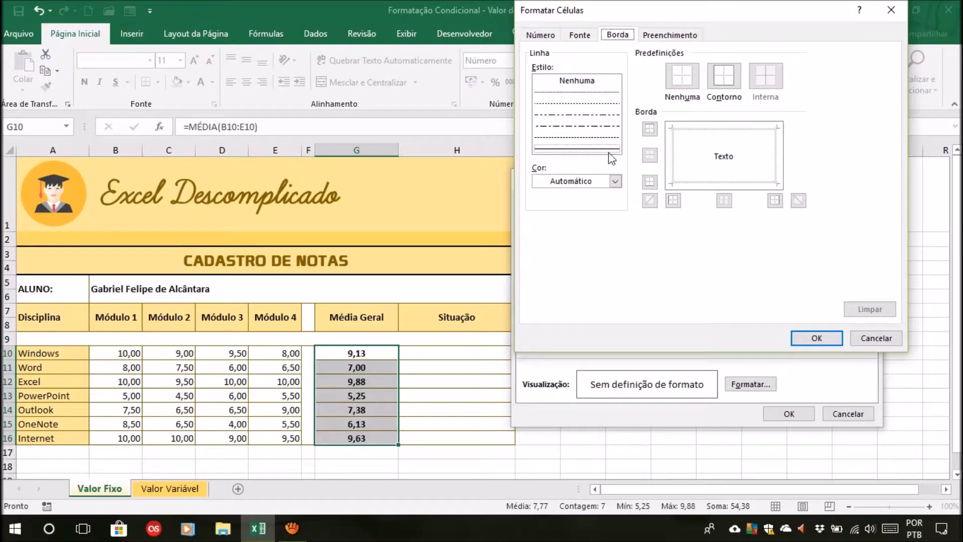
left_click(670, 36)
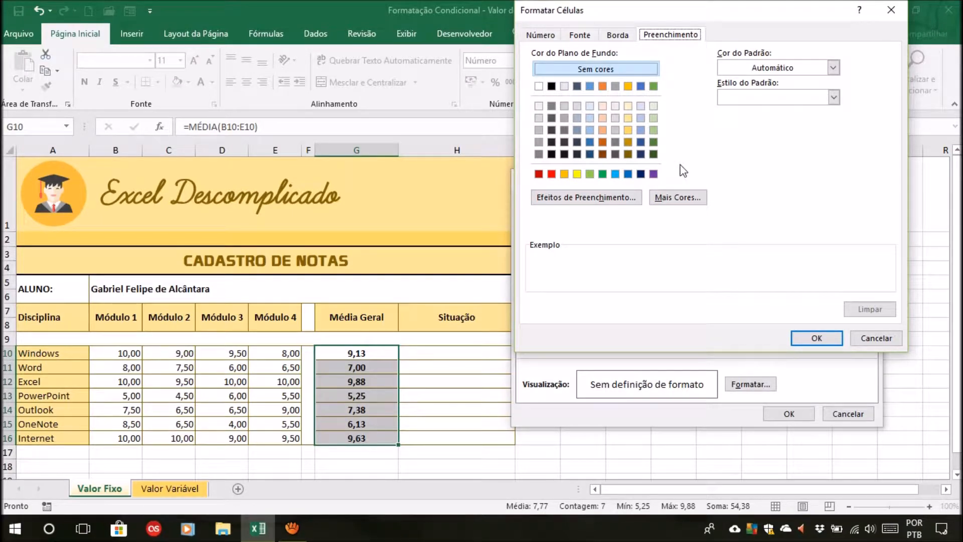
left_click(578, 36)
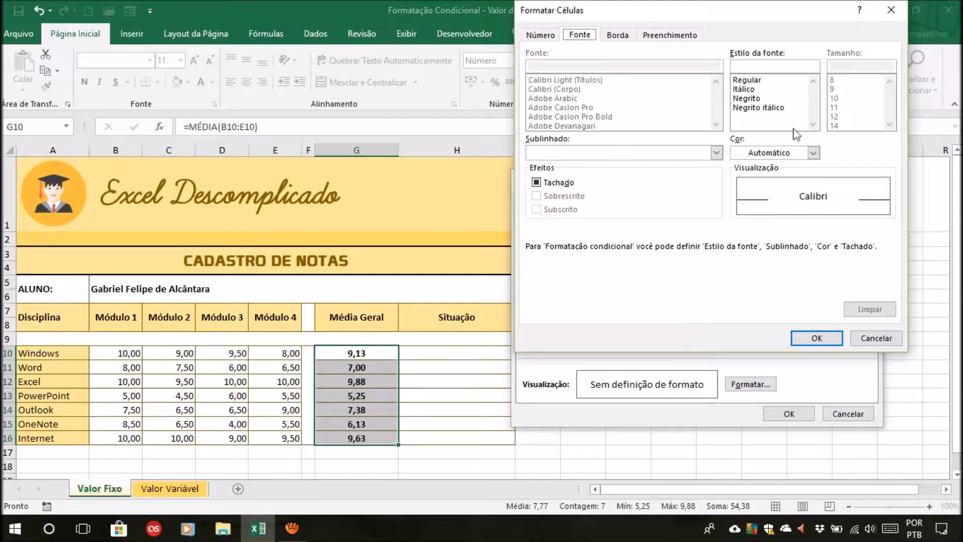
left_click(753, 100)
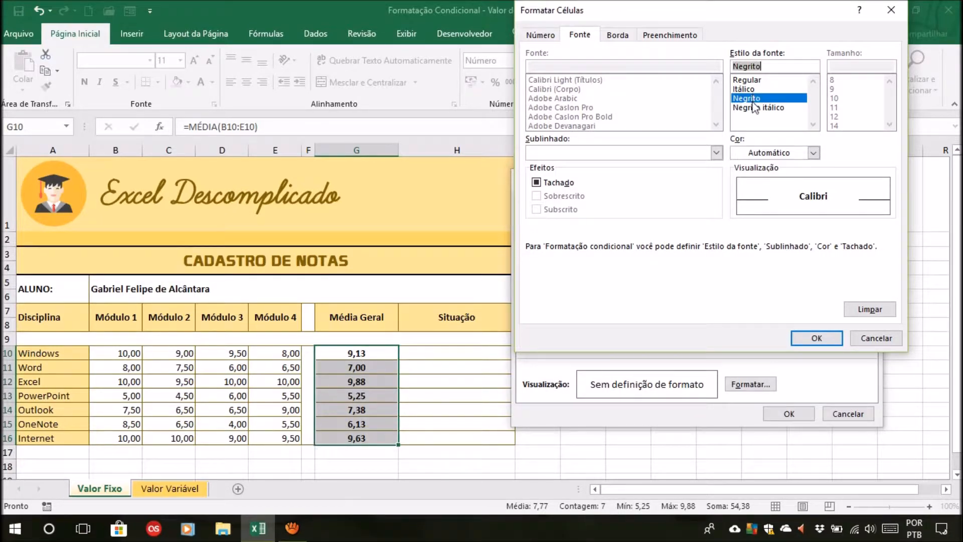
Step: Set the rule's font colour to dark green and apply the rule to the Média Geral averages
left_click(803, 152)
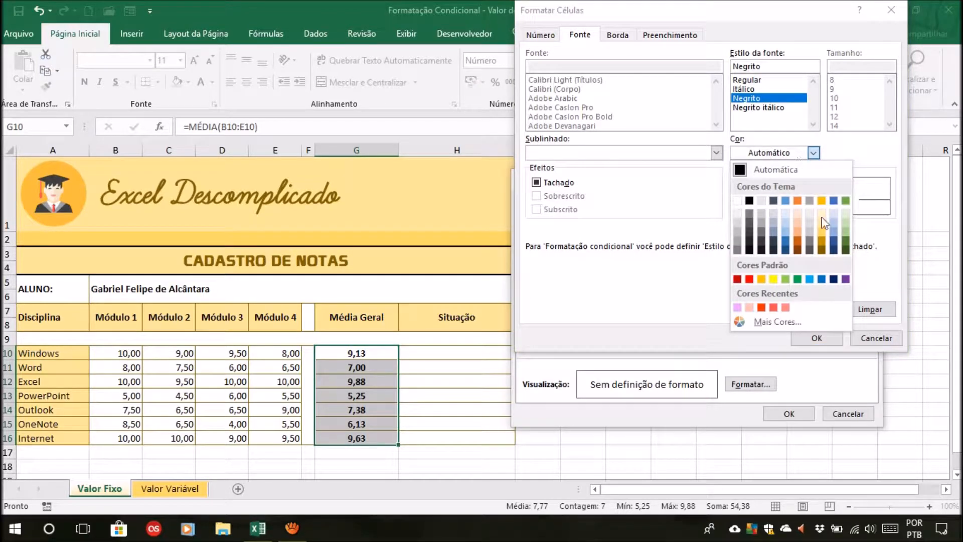
left_click(847, 247)
left_click(801, 153)
left_click(799, 153)
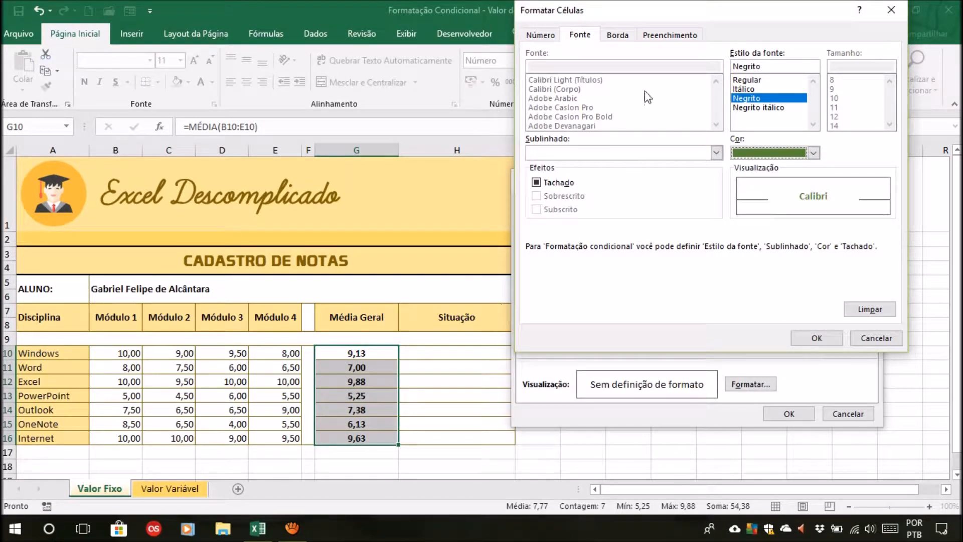
left_click(661, 36)
left_click(581, 36)
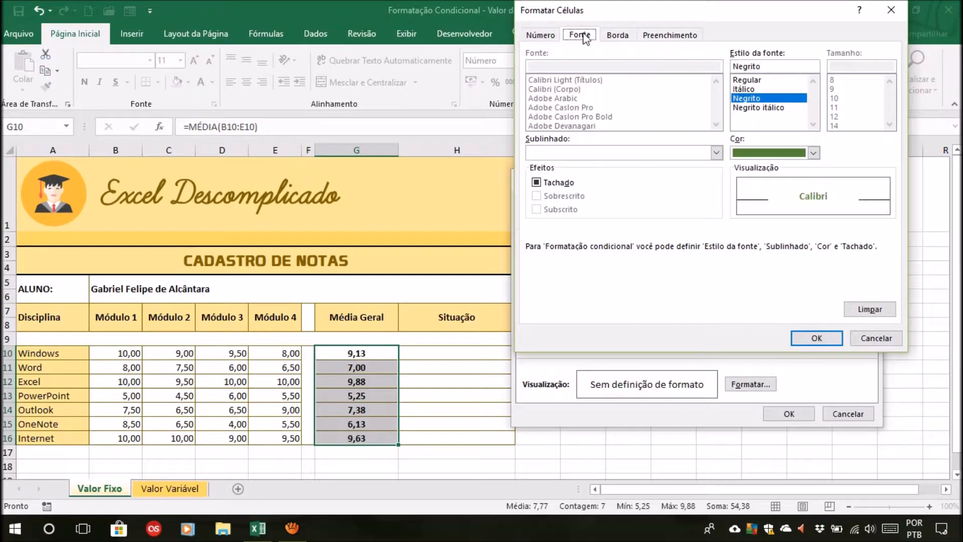
left_click(811, 338)
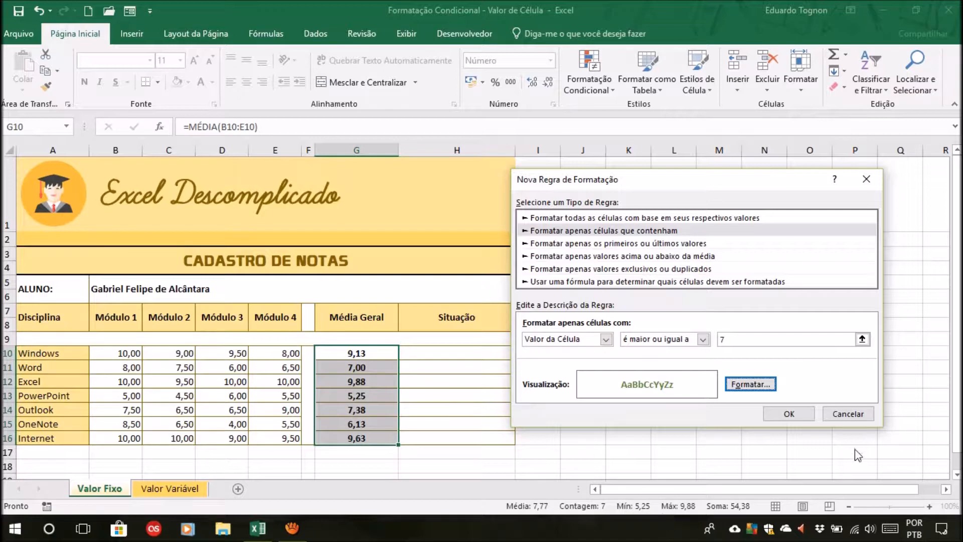
left_click(788, 414)
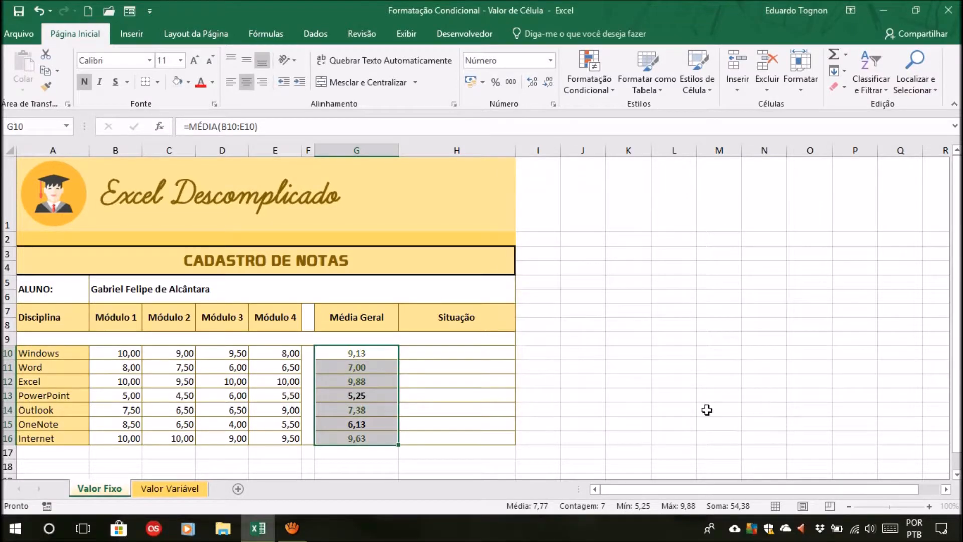
Step: Check which Média Geral averages in G10:G16 the new rule formats, comparing those at or above 7 with those below
left_click(674, 382)
left_click(377, 354)
left_click(381, 408)
left_click(379, 436)
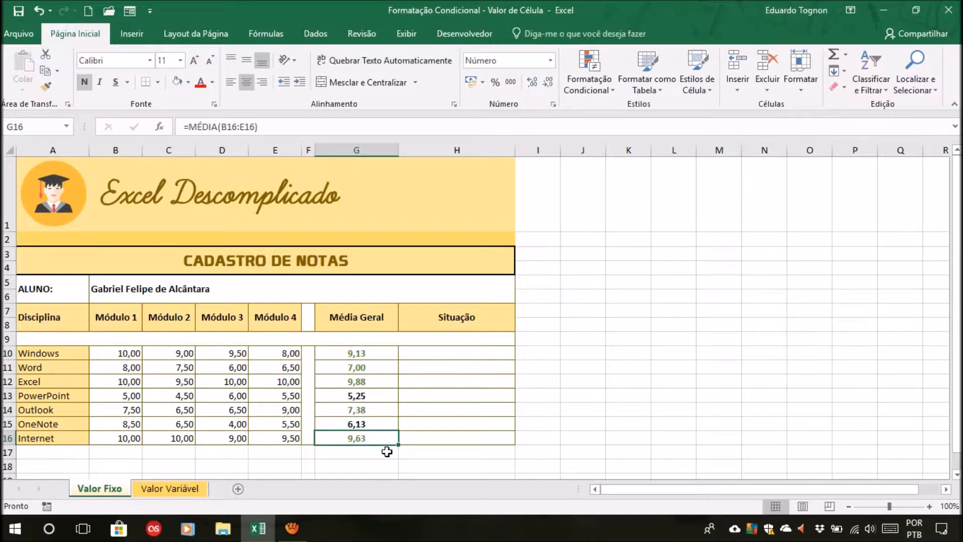
left_click(381, 366)
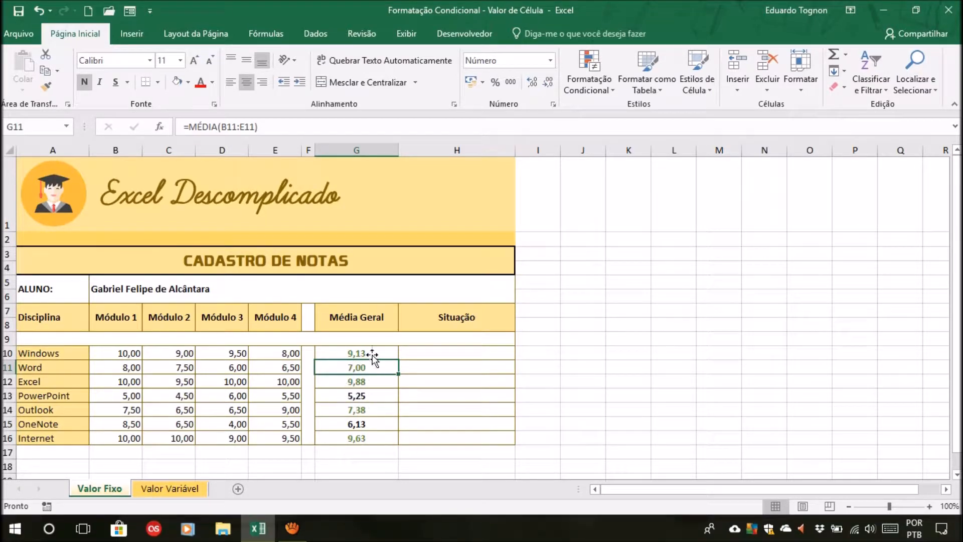
left_click(361, 382)
left_click(362, 396)
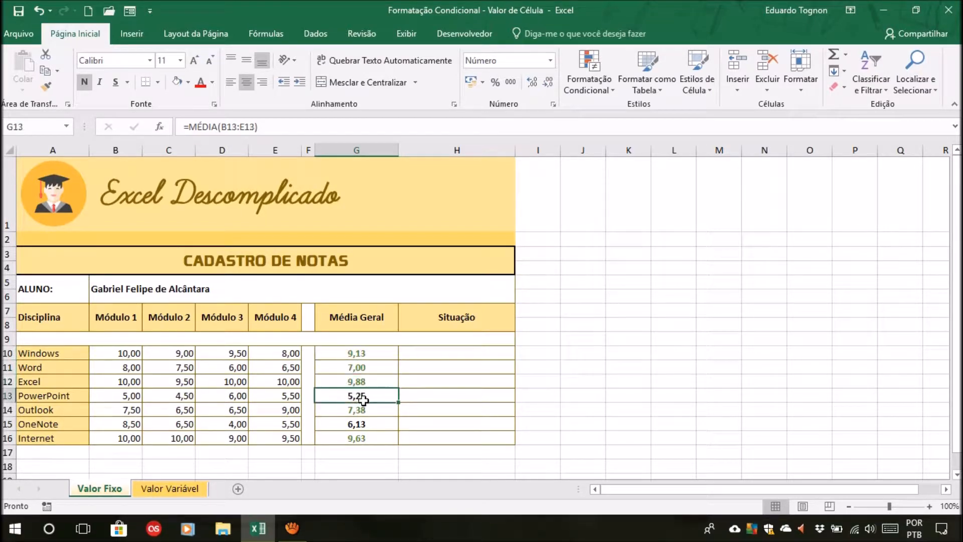
left_click(369, 427)
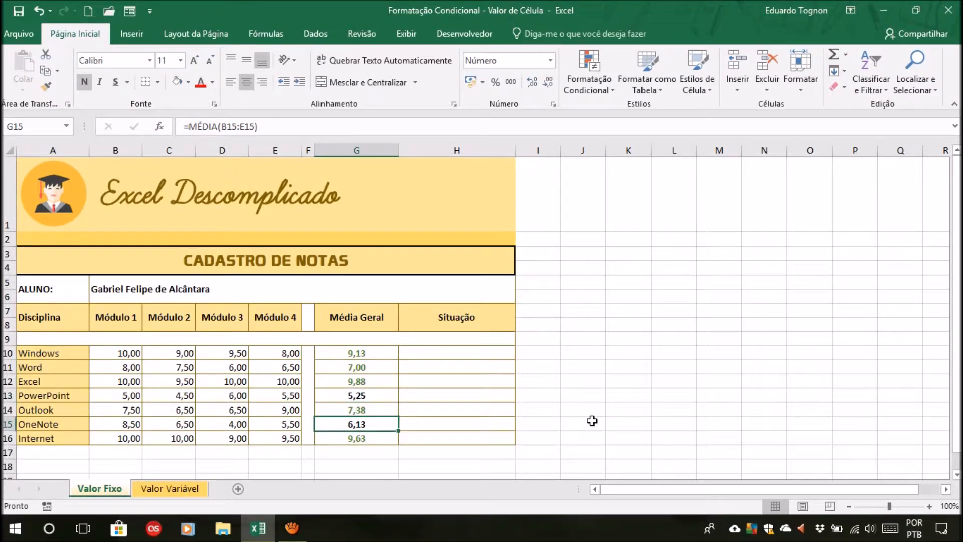
left_click(385, 395)
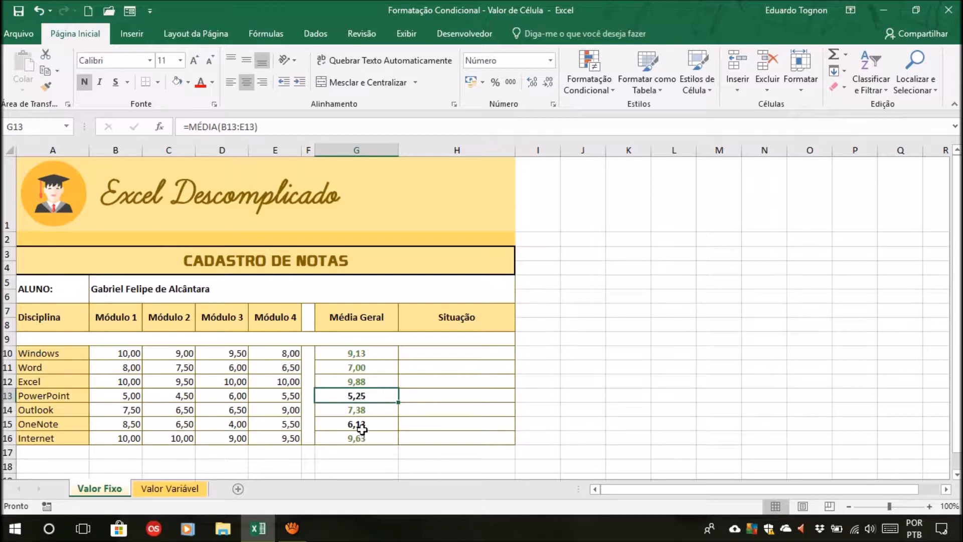
Step: Start a second rule for G10:G16 that formats only cells whose value é menor do que 7
left_click_drag(377, 354, 381, 440)
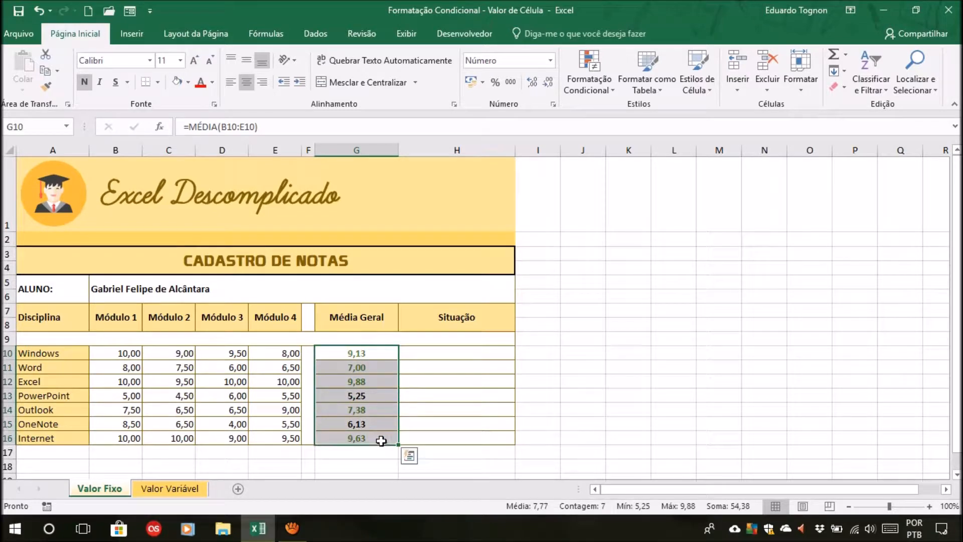
left_click(582, 87)
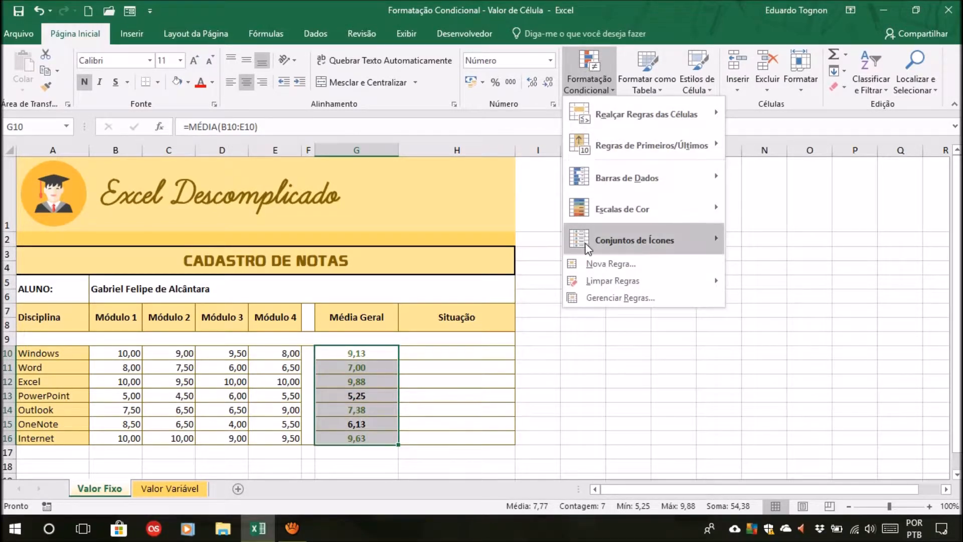
left_click(598, 266)
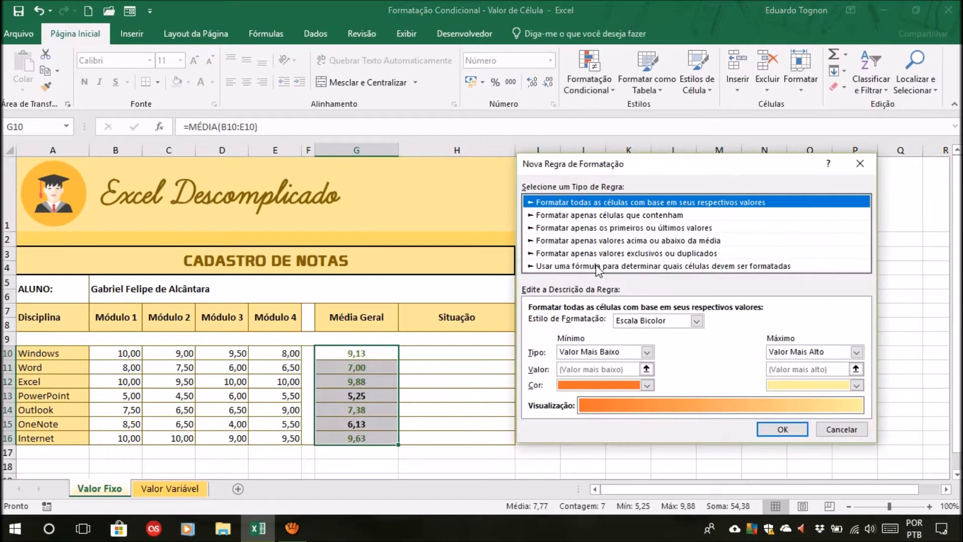
left_click(604, 216)
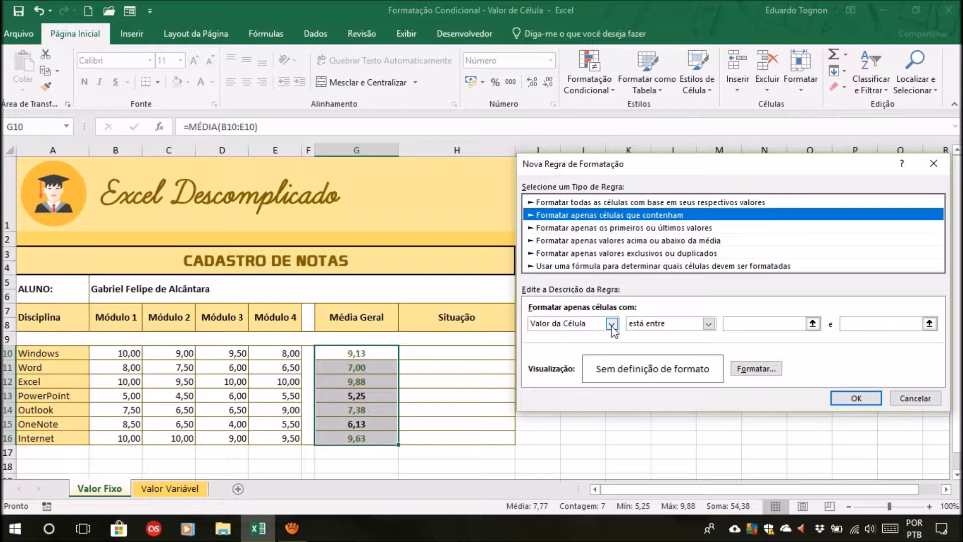
left_click(667, 324)
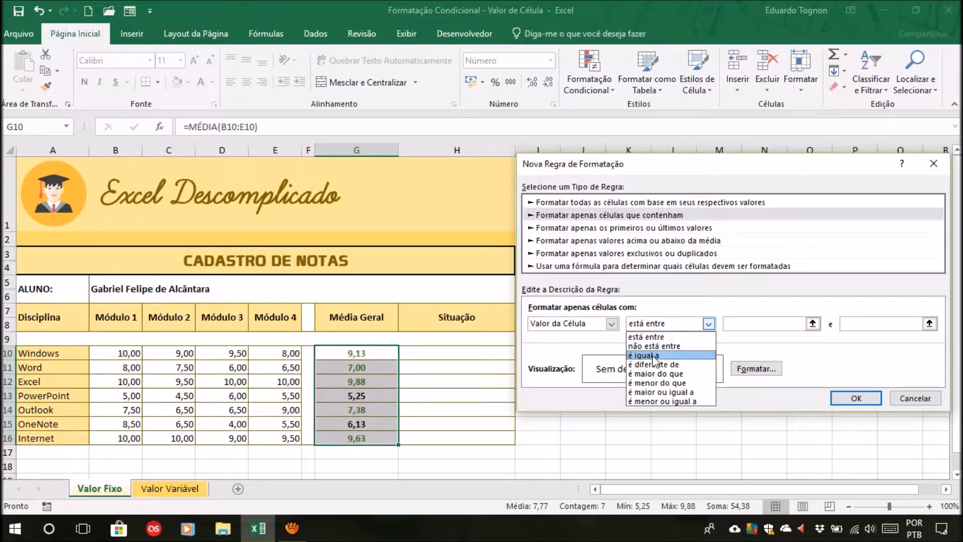
left_click(668, 383)
left_click(737, 327)
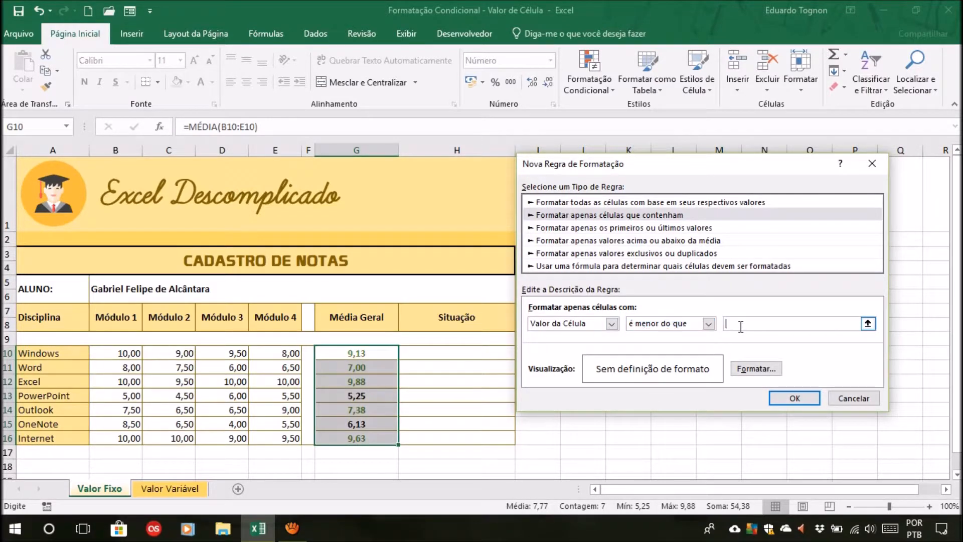
type("7")
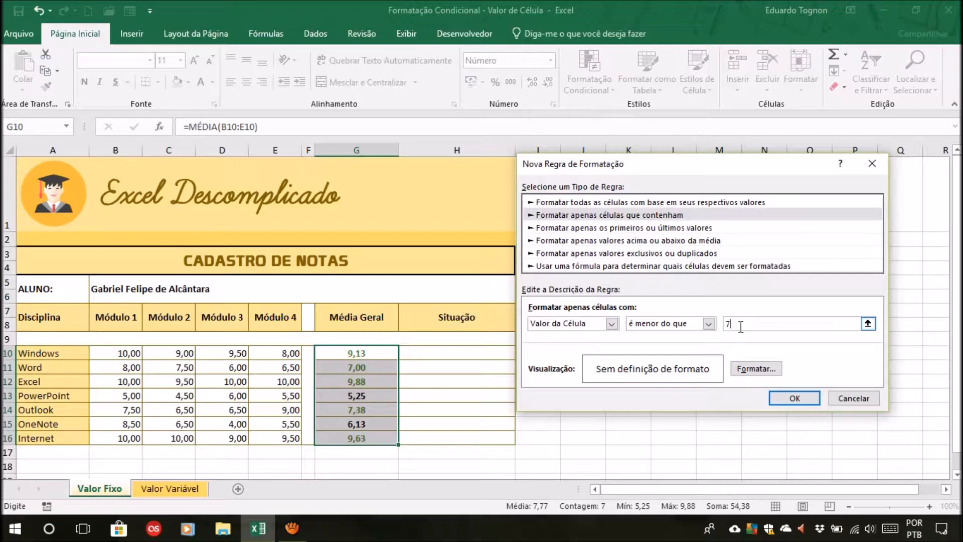
Step: Format the below-7 rule with Negrito font style and dark red font colour, and apply it to the Média Geral averages
left_click(756, 369)
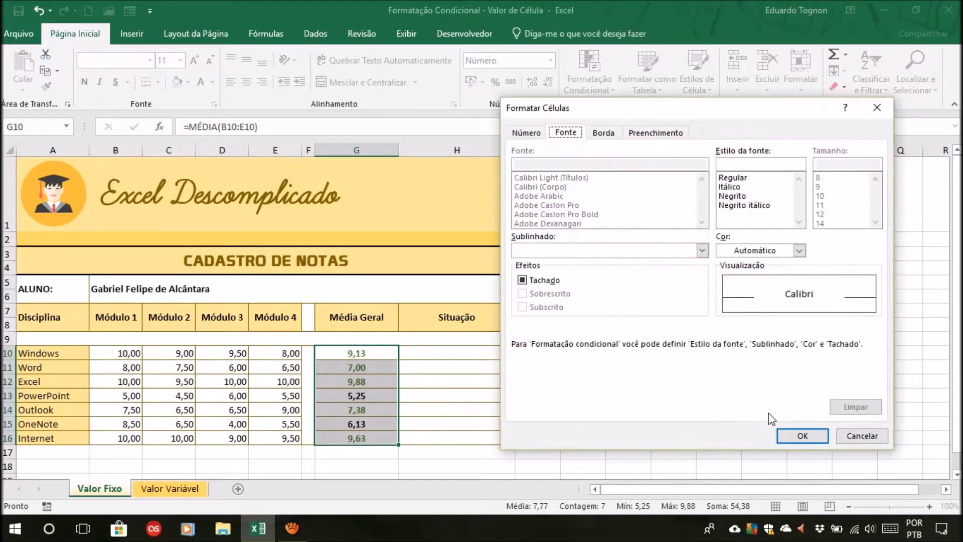
left_click(736, 197)
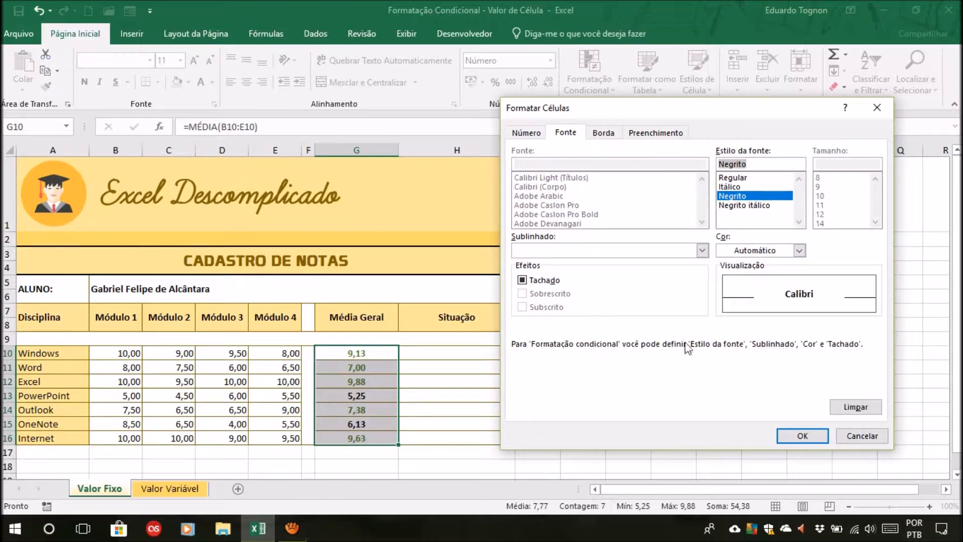
left_click(797, 250)
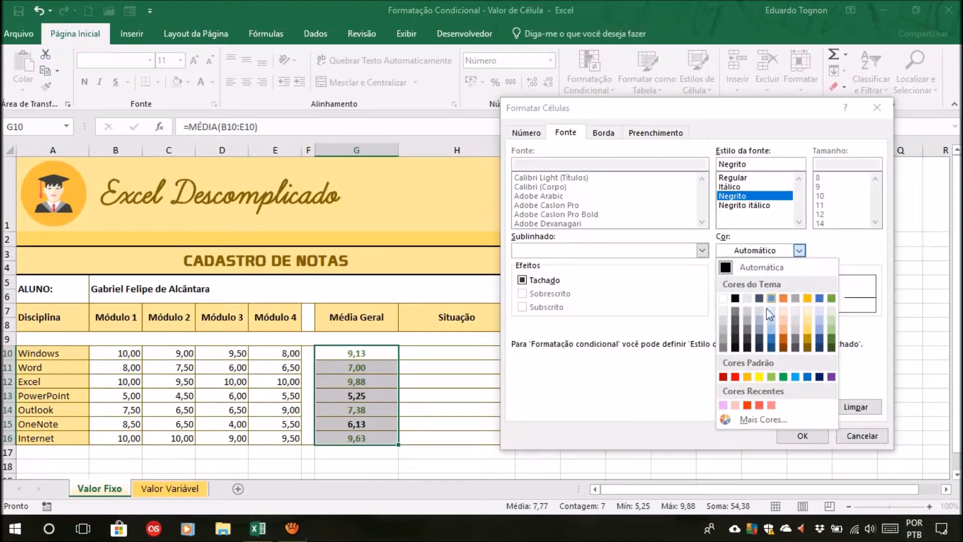
left_click(724, 377)
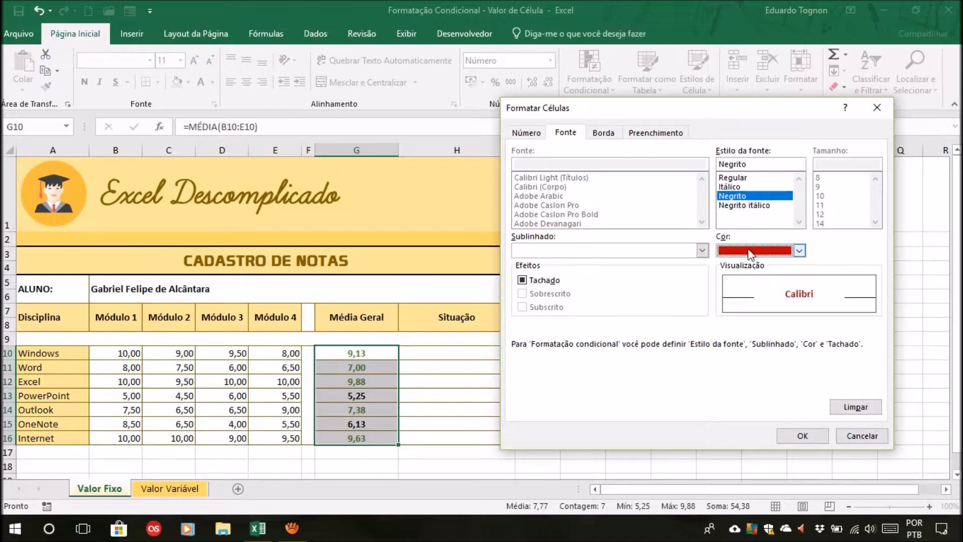
left_click(803, 436)
left_click(796, 400)
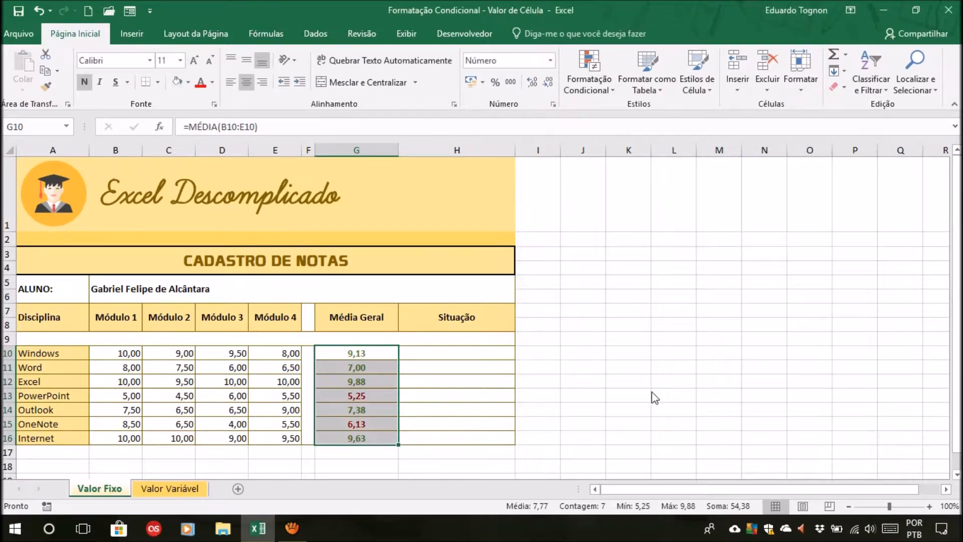
Step: Set the Word grade for Módulo 1 to 7 and check how its Média Geral is formatted
left_click(355, 396)
left_click(376, 421)
left_click(377, 396)
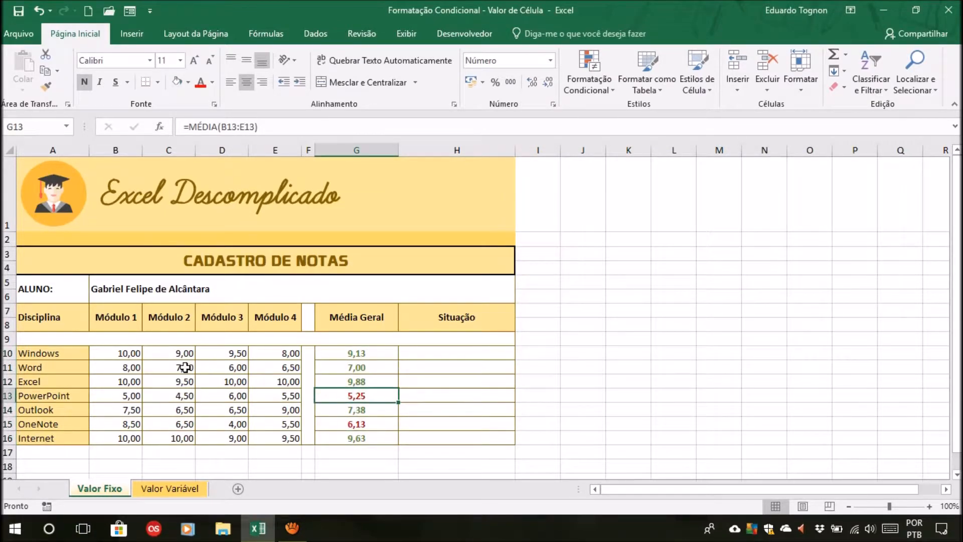
left_click(118, 369)
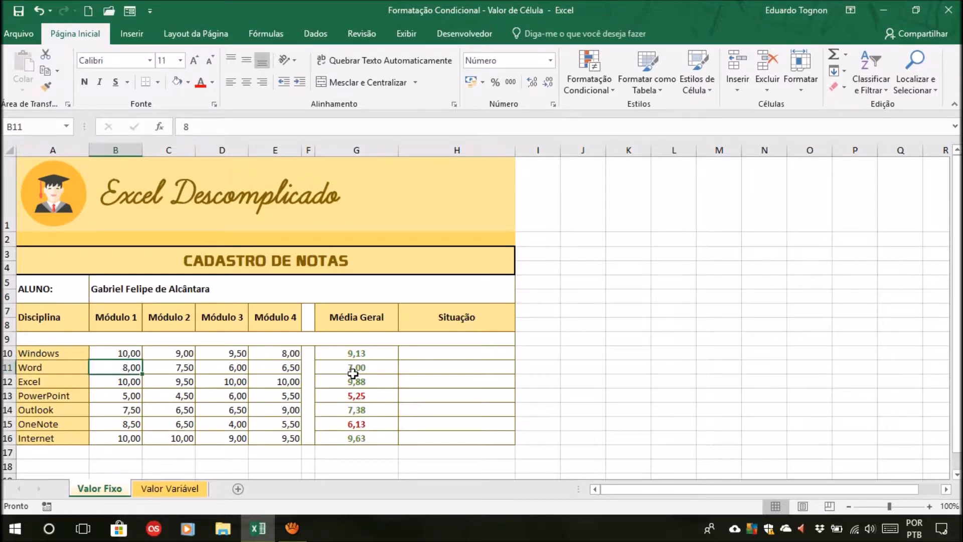
type("7")
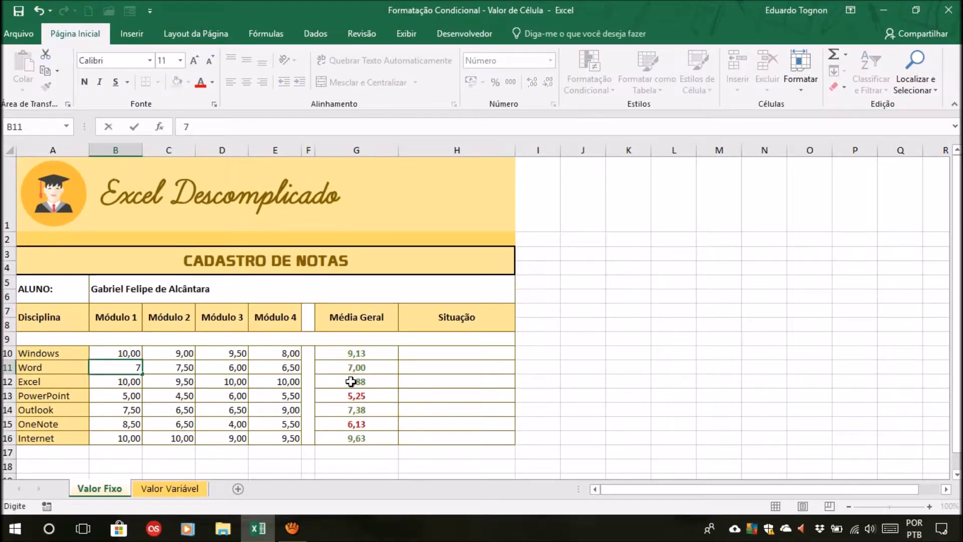
key("Return")
left_click(385, 370)
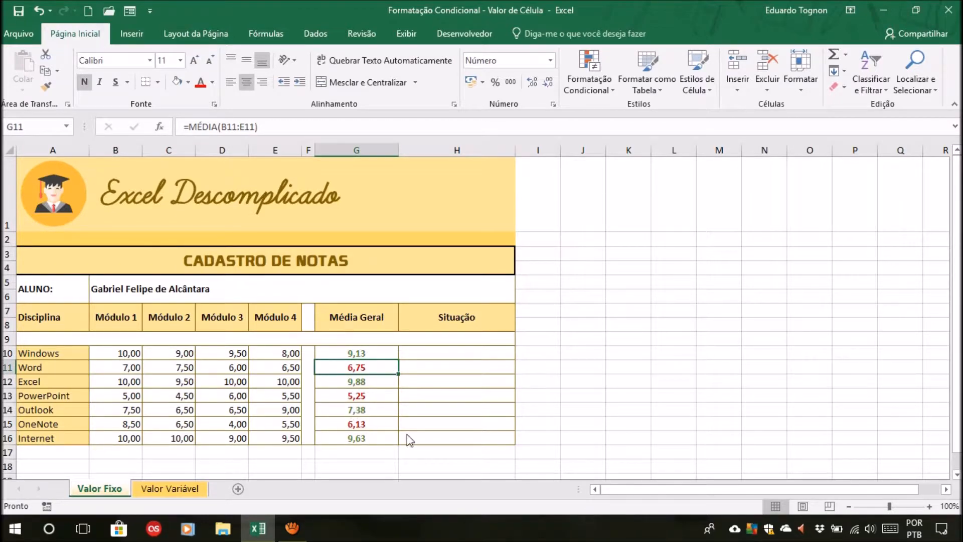
Step: Set the OneNote grade for Módulo 3 to 7,5 and check how its Média Geral is formatted
left_click(367, 424)
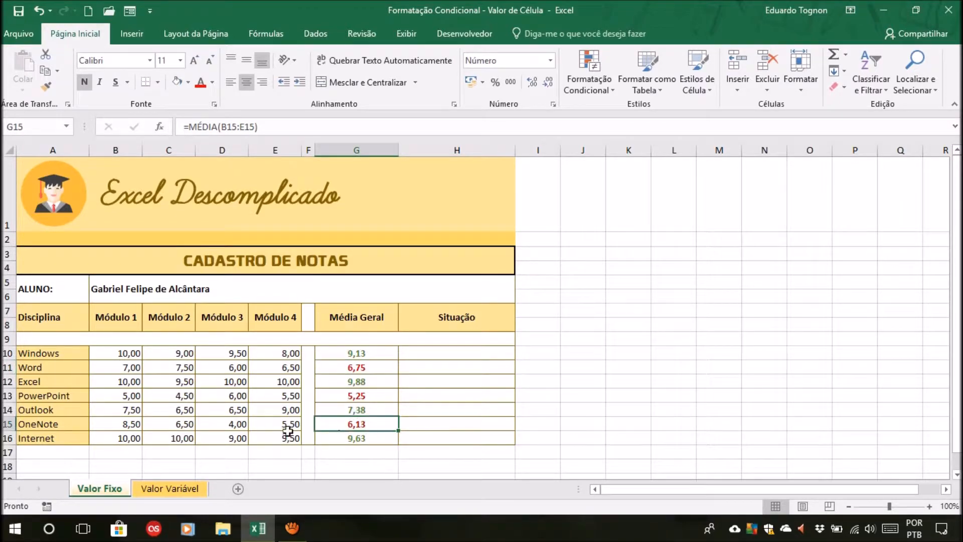
left_click(229, 424)
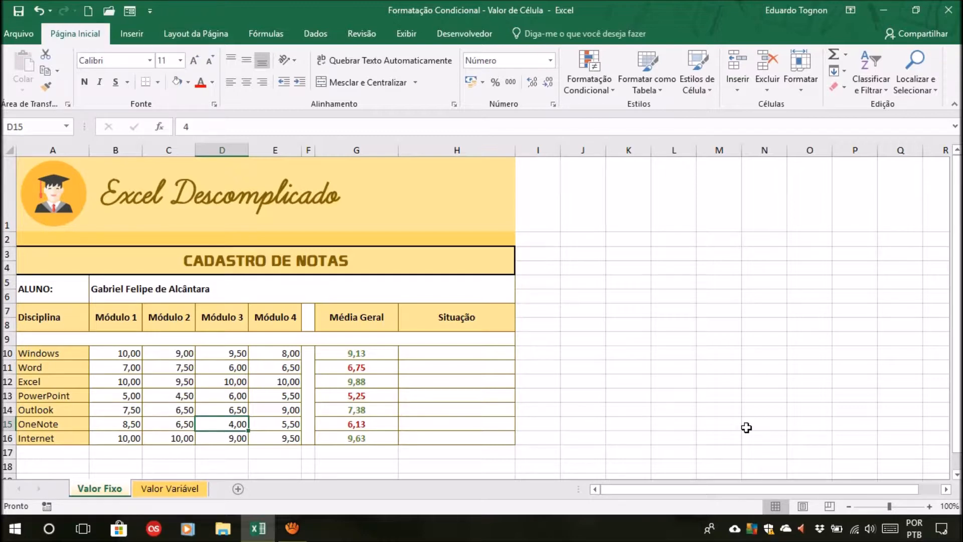
type("7,5")
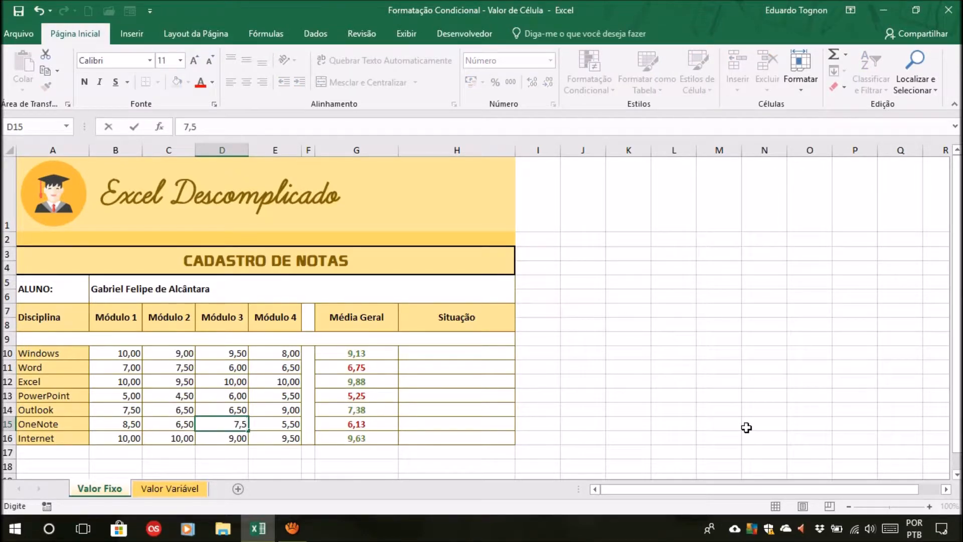
key("Return")
left_click(383, 428)
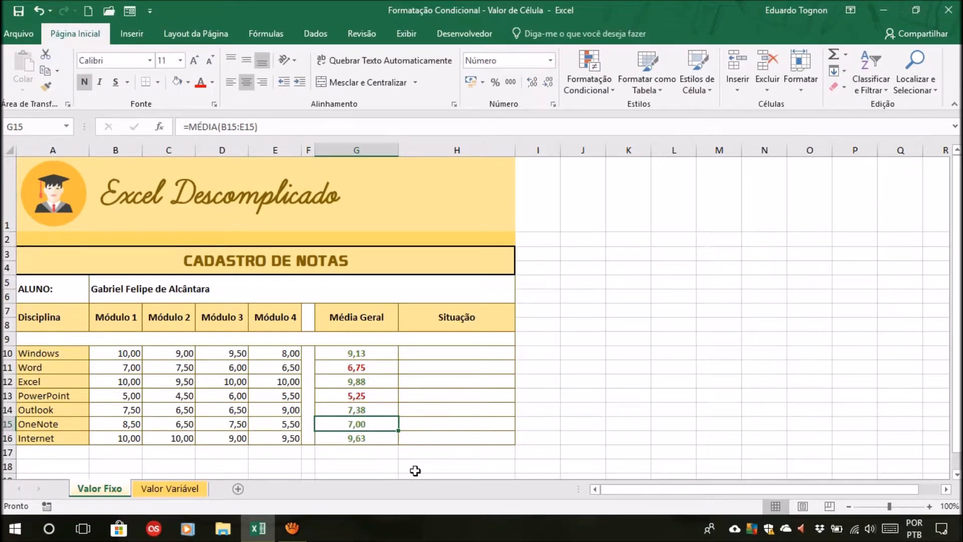
left_click(697, 324)
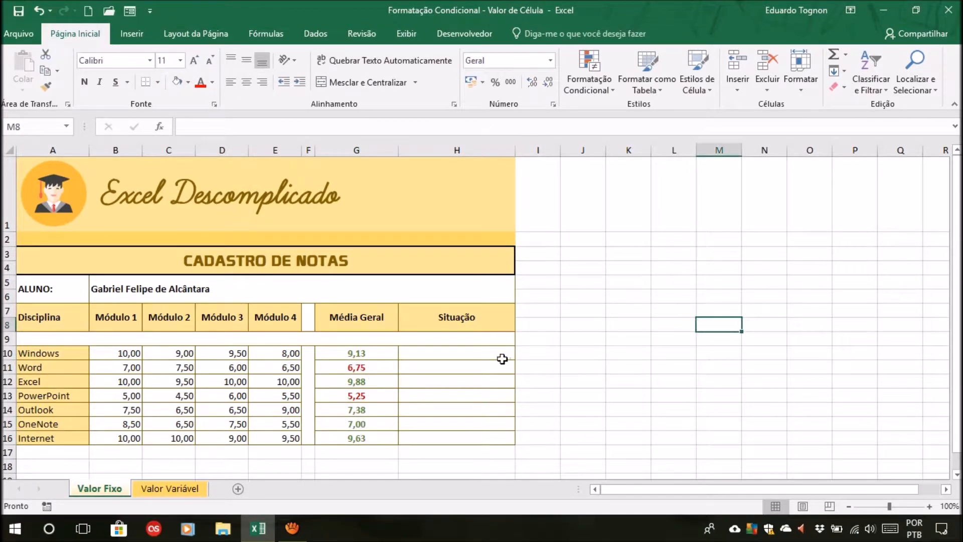
left_click(378, 426)
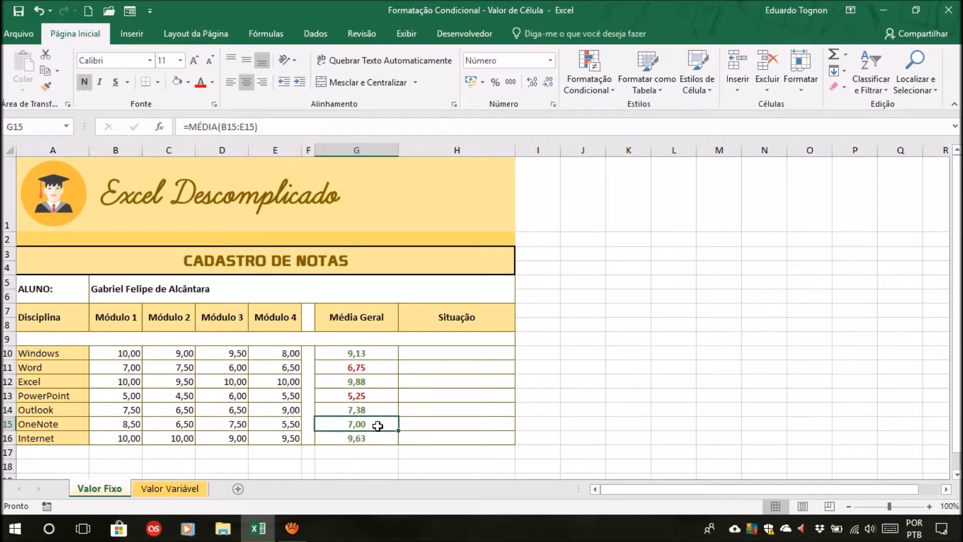
Step: Open the conditional formatting rules manager for G10:G16 and review its rules, formats and ranges
left_click_drag(380, 351, 377, 441)
left_click(592, 68)
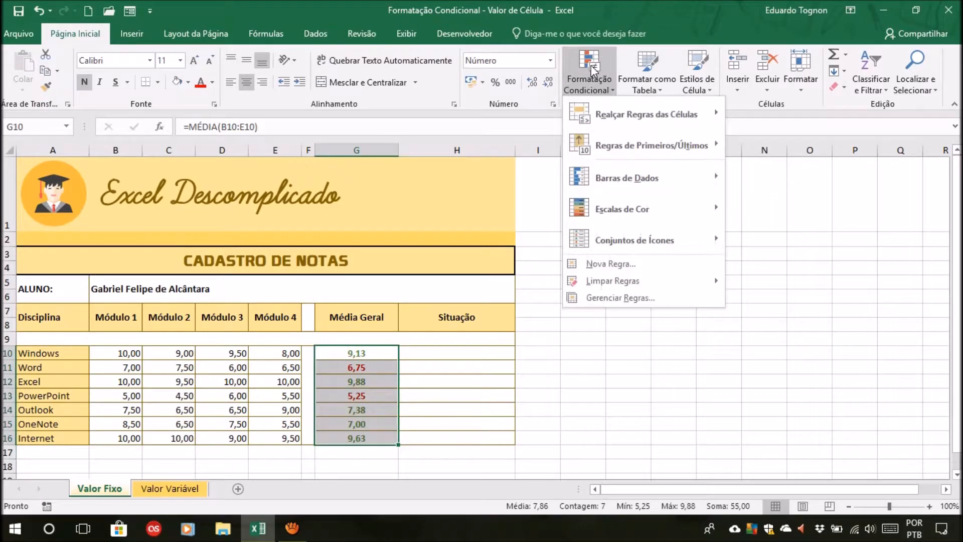
left_click(609, 295)
left_click_drag(676, 188, 624, 100)
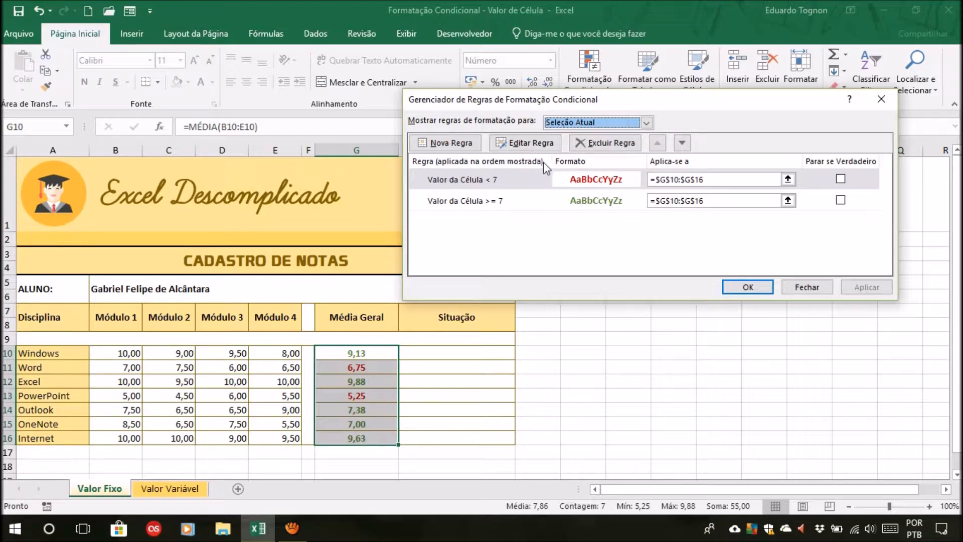
Step: Try reordering the two Média Geral rules, put them back in their original order and close the rules manager
left_click(460, 182)
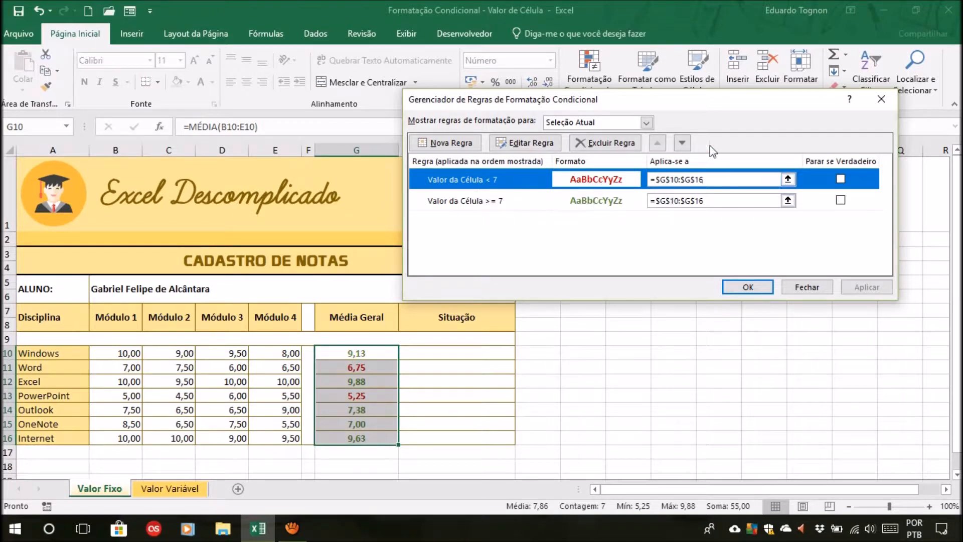
left_click(682, 143)
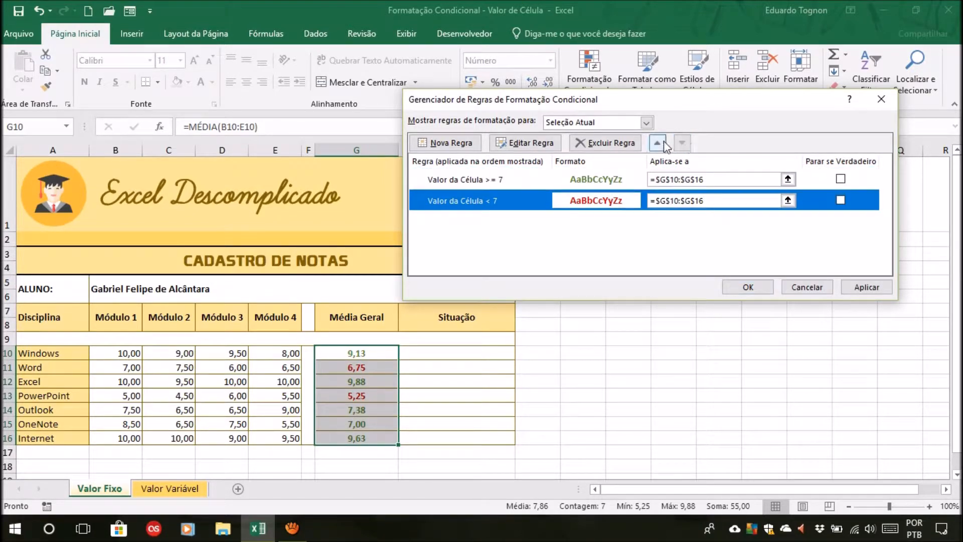
left_click(663, 143)
left_click(488, 201)
left_click(658, 144)
left_click(683, 143)
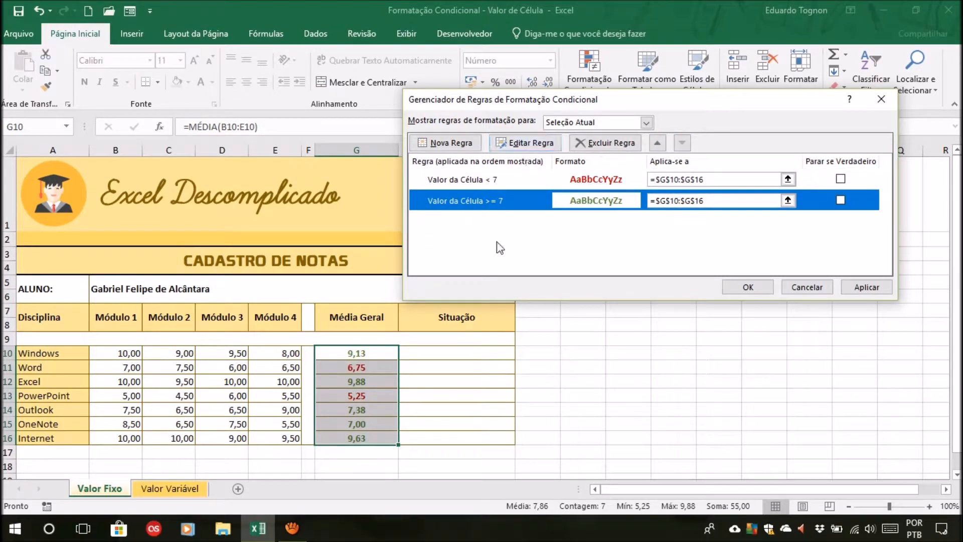
left_click(473, 182)
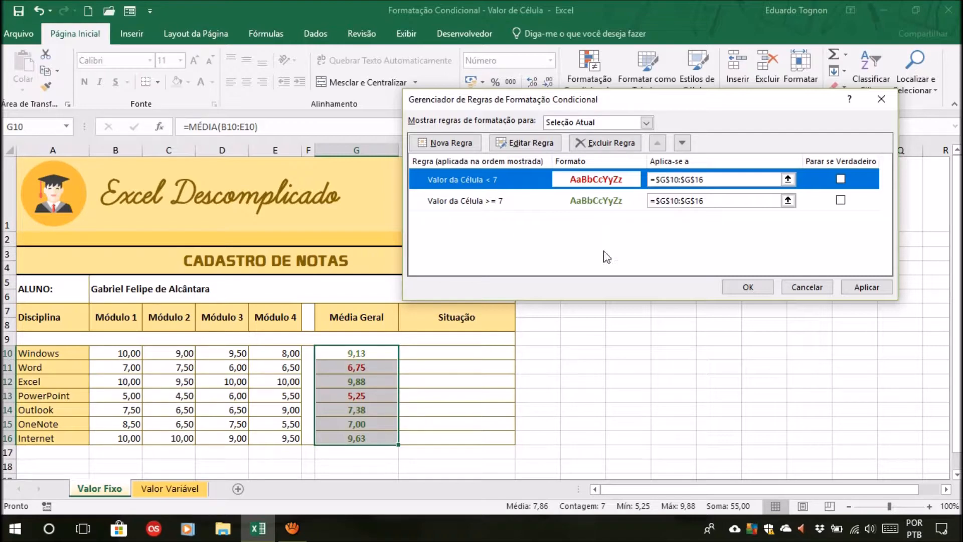
left_click(748, 287)
left_click(679, 351)
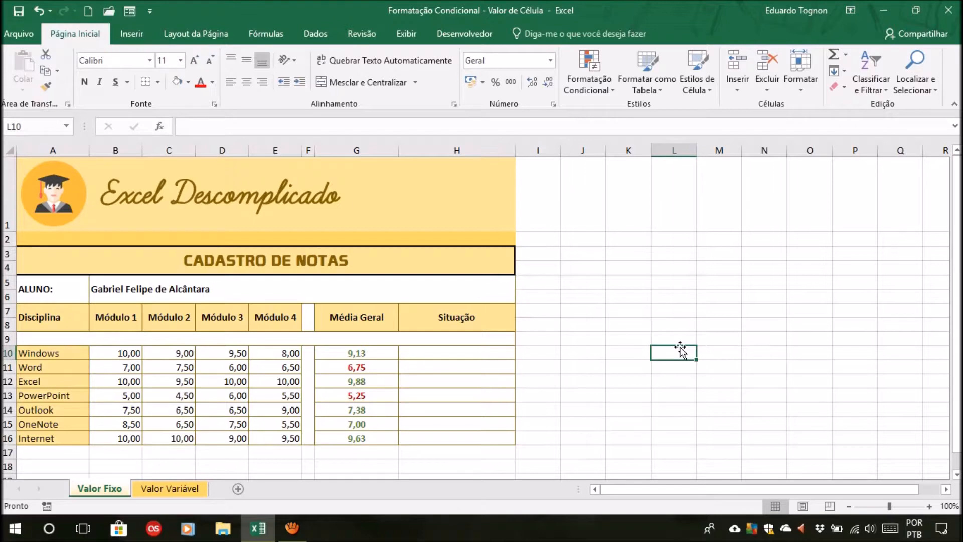
left_click(266, 356)
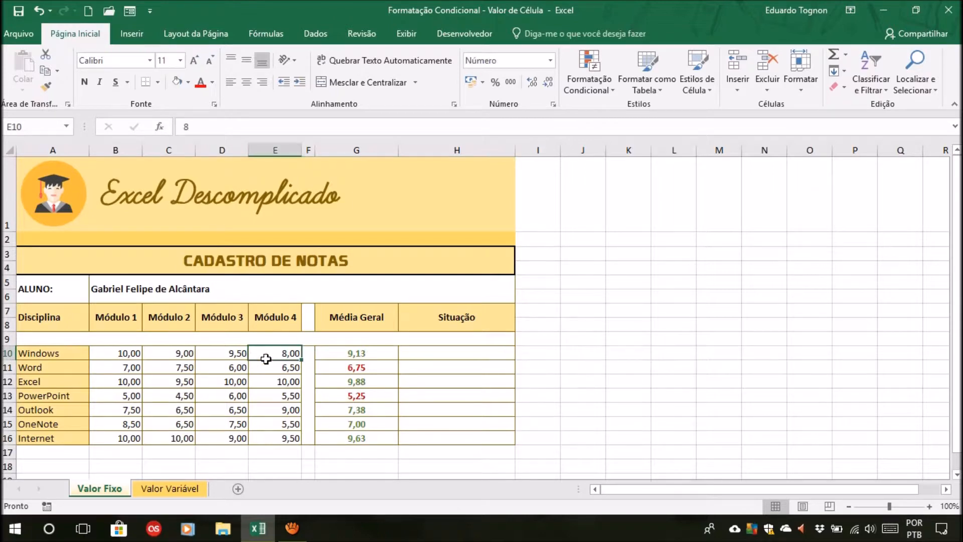
left_click(717, 415)
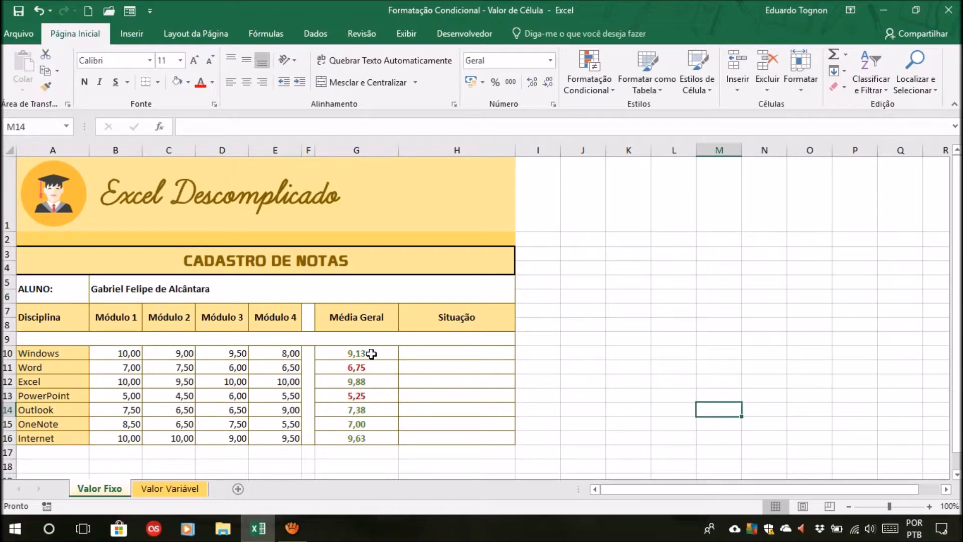
Step: Switch to the Valor Variável sheet and examine the Média para Aprovação in H5 against the Média Geral averages in G10:G16
left_click(171, 489)
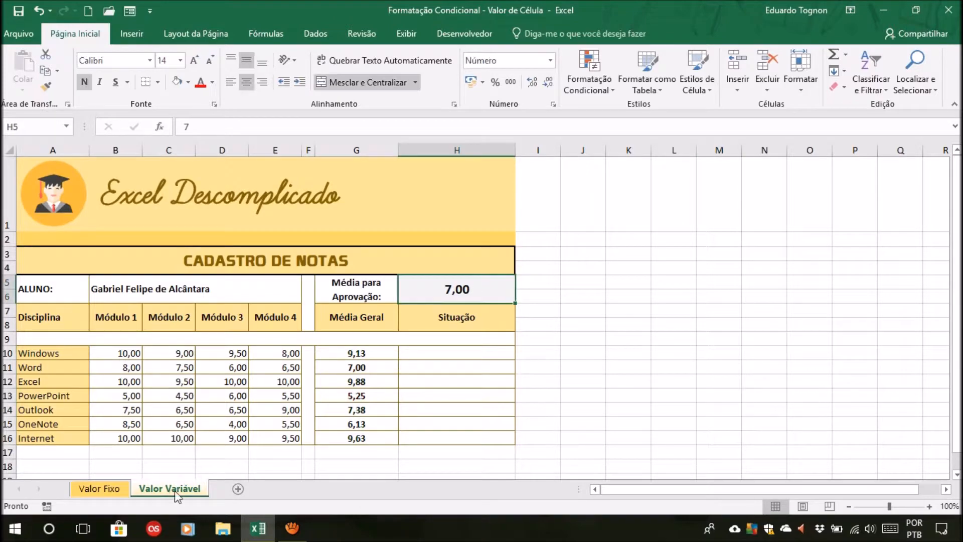
left_click(765, 379)
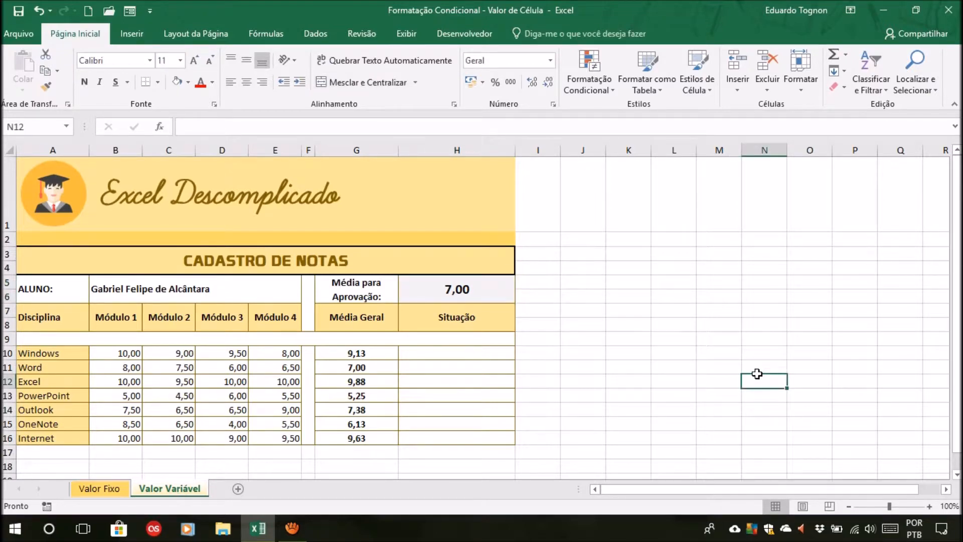
left_click(492, 290)
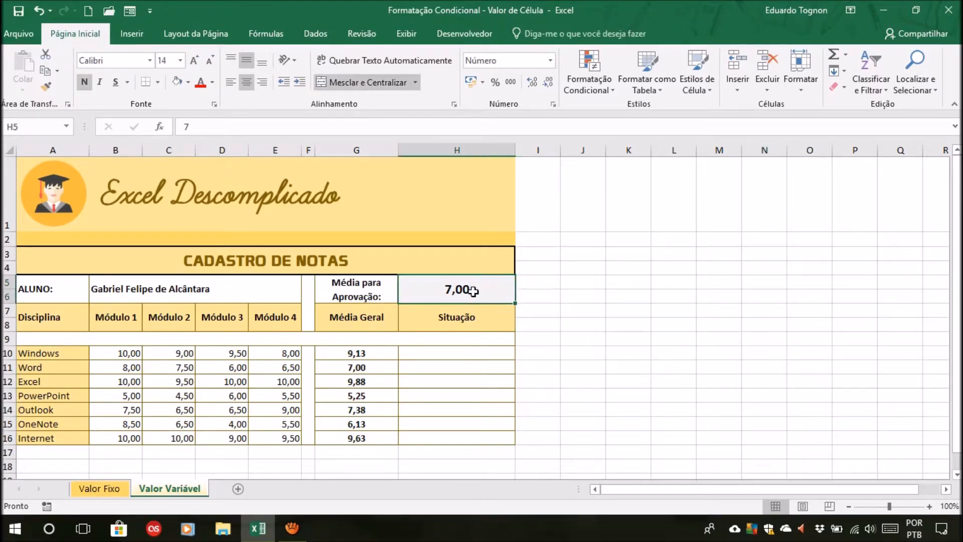
left_click(579, 297)
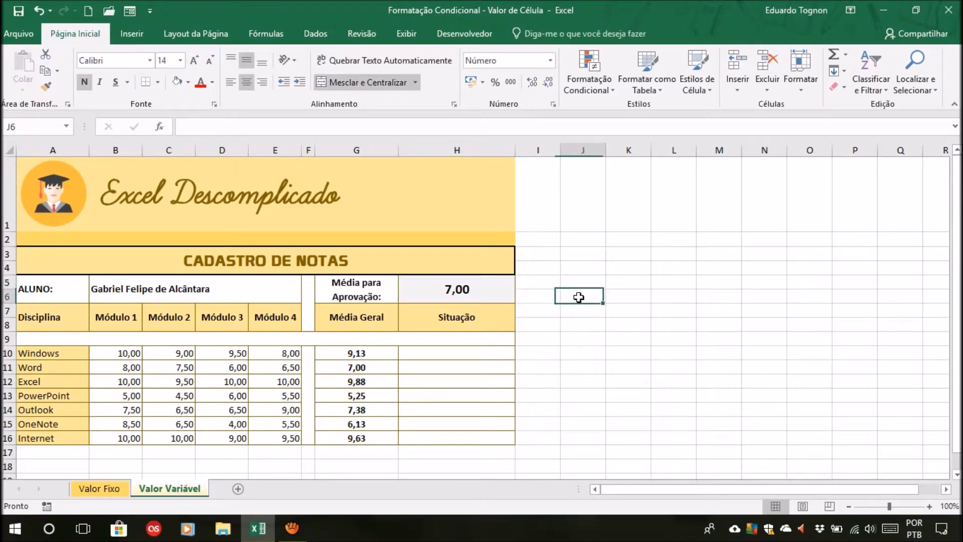
left_click(481, 295)
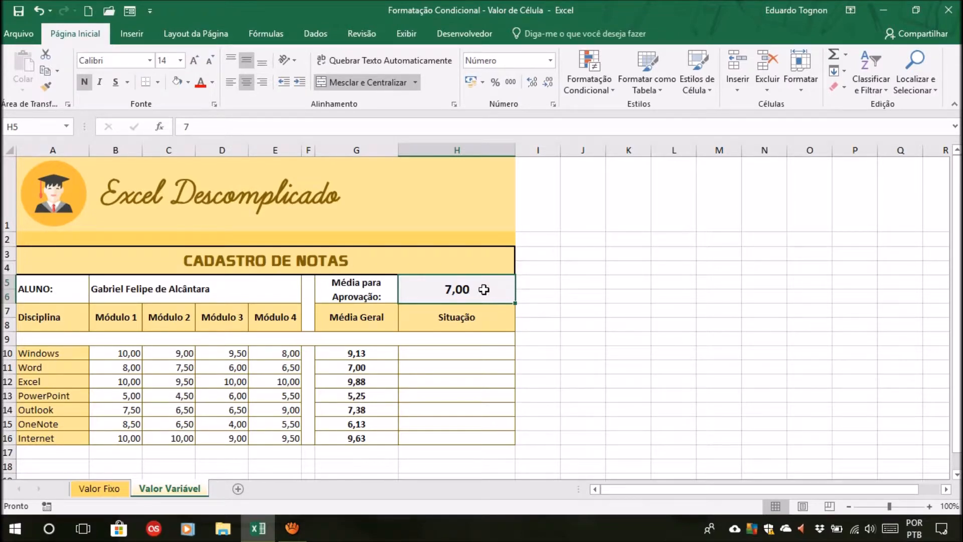
left_click_drag(377, 353, 383, 442)
left_click(501, 294)
left_click_drag(370, 351, 379, 434)
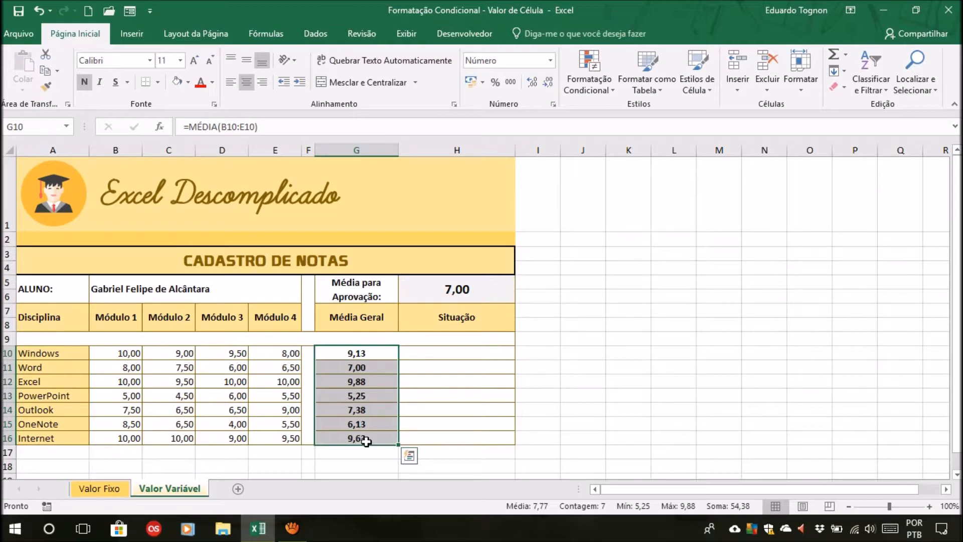
left_click(867, 324)
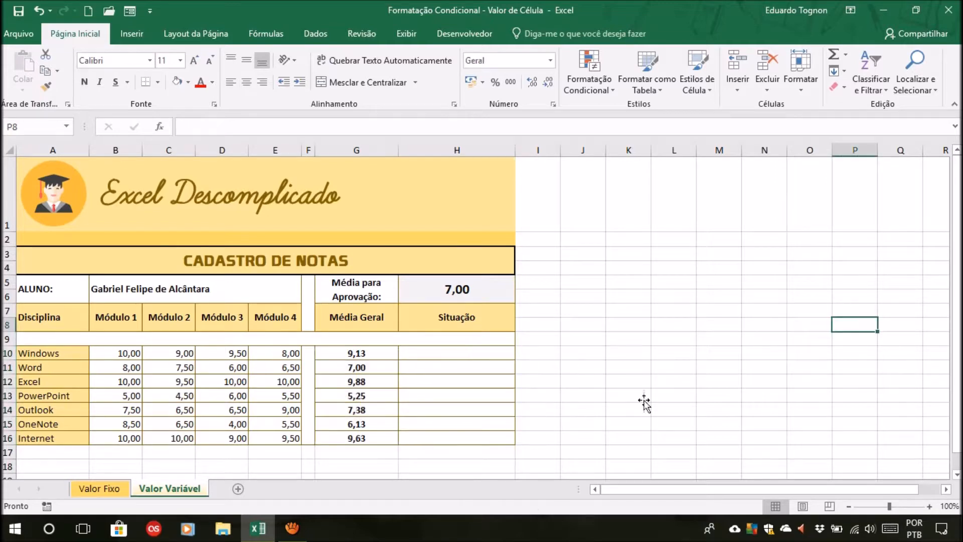
Step: Start a conditional formatting rule for G10:G16 that targets cell values greater than or equal to =$H$5
left_click_drag(370, 354, 370, 436)
left_click(590, 76)
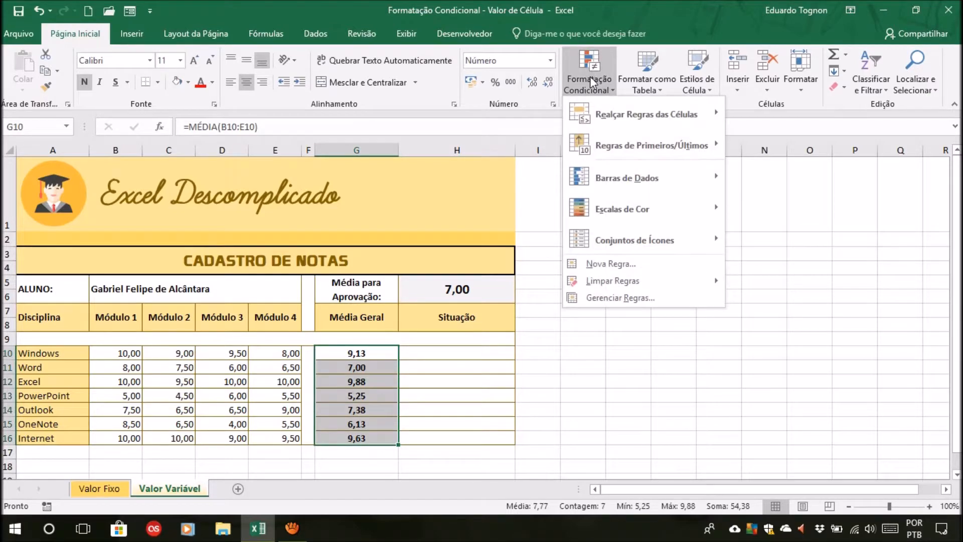
left_click(607, 263)
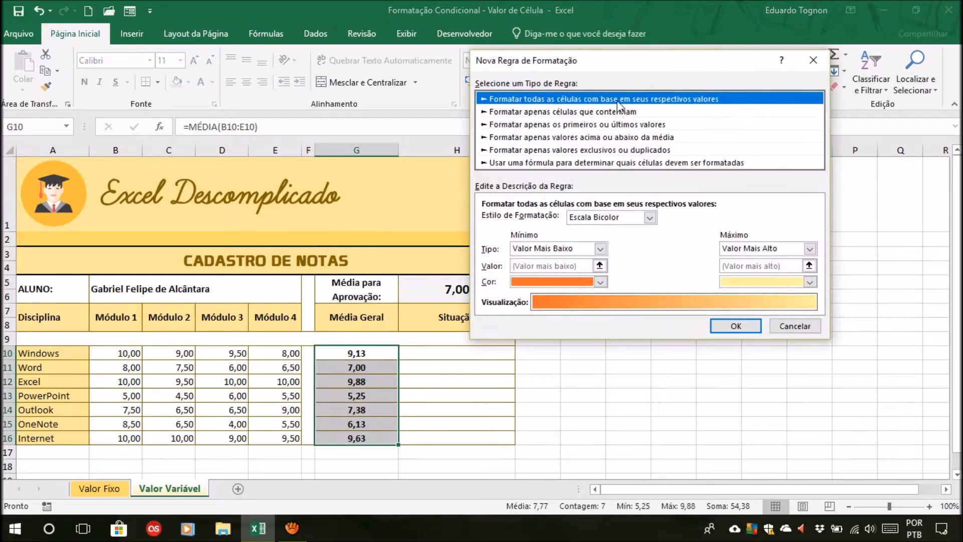
left_click(639, 175)
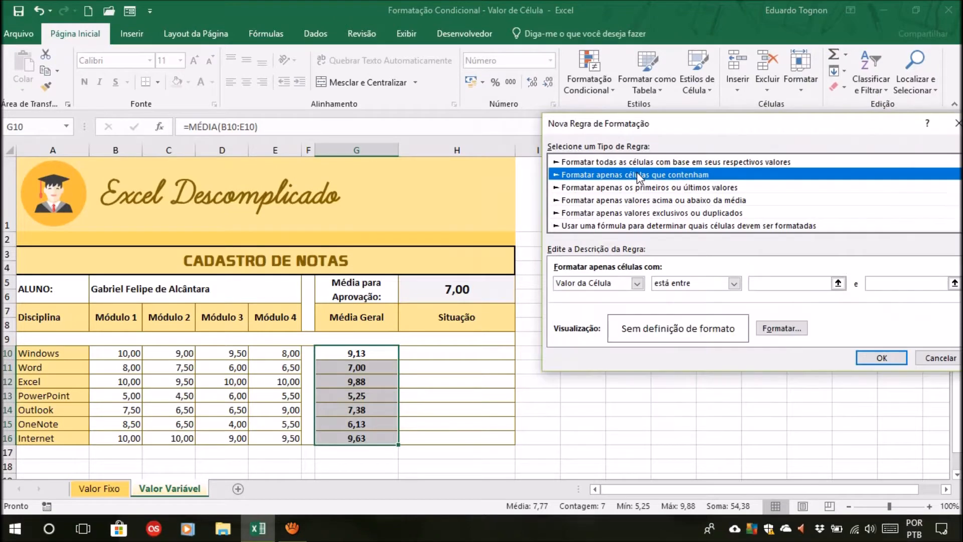
left_click(681, 284)
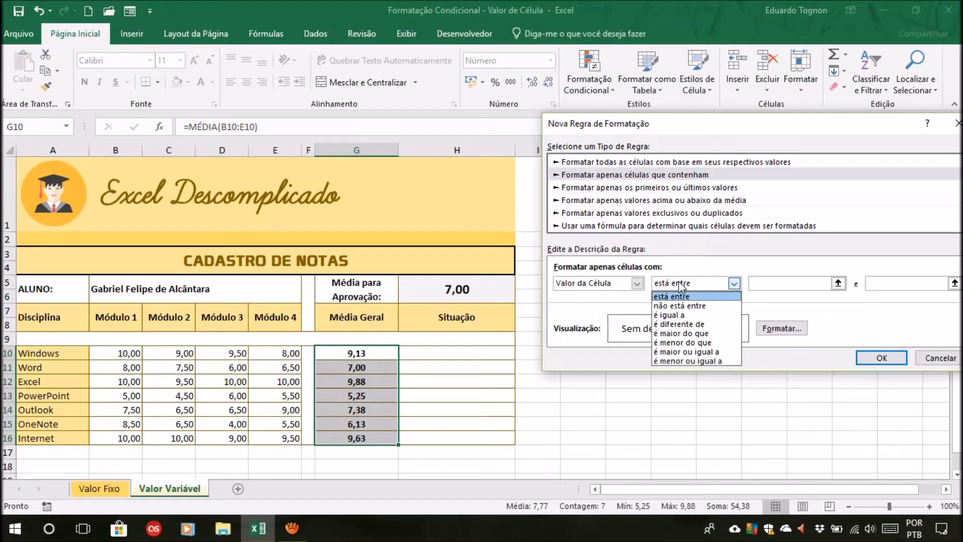
left_click(679, 351)
left_click(768, 283)
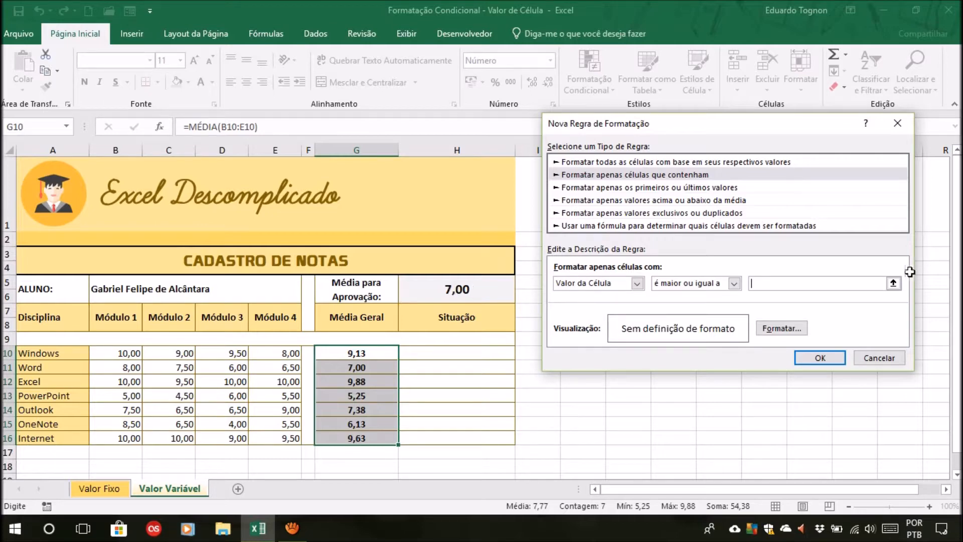
left_click(894, 283)
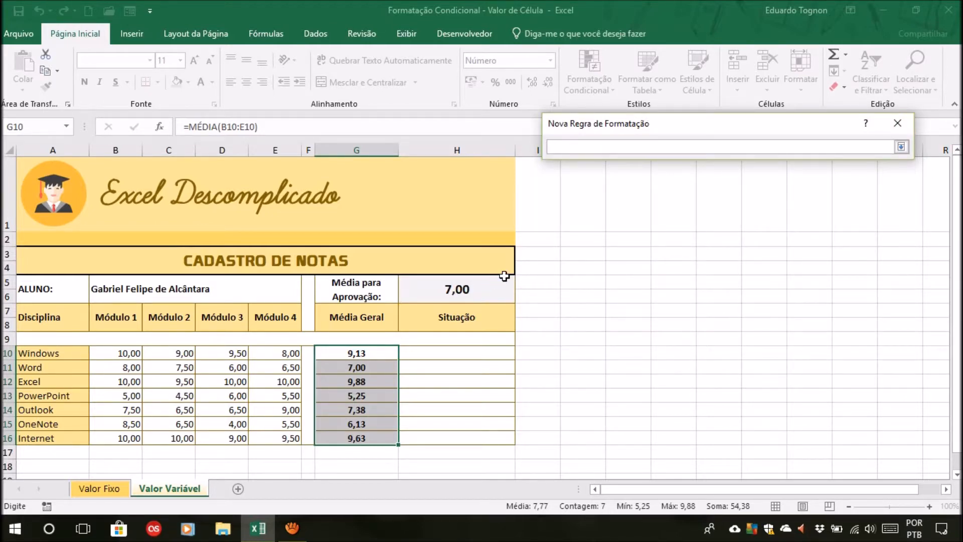
left_click(448, 298)
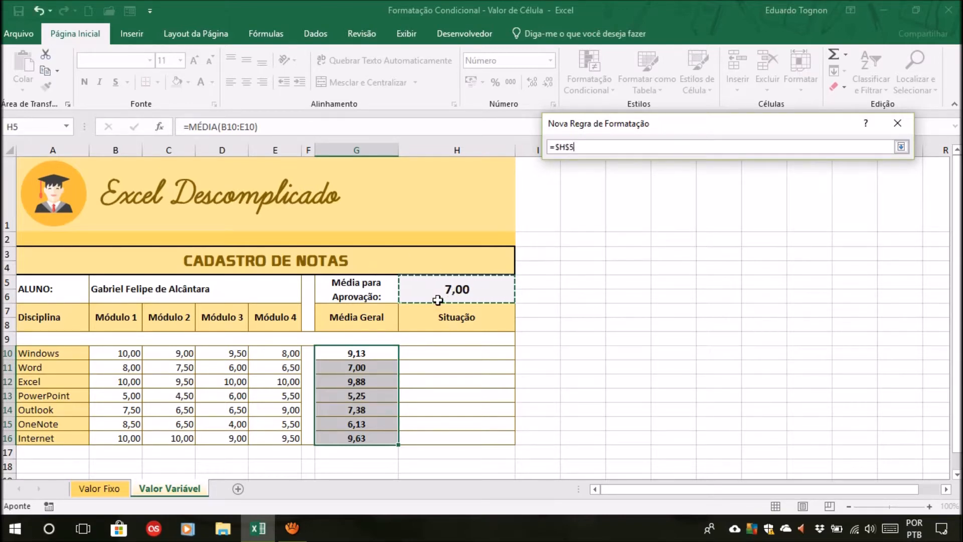
left_click(901, 147)
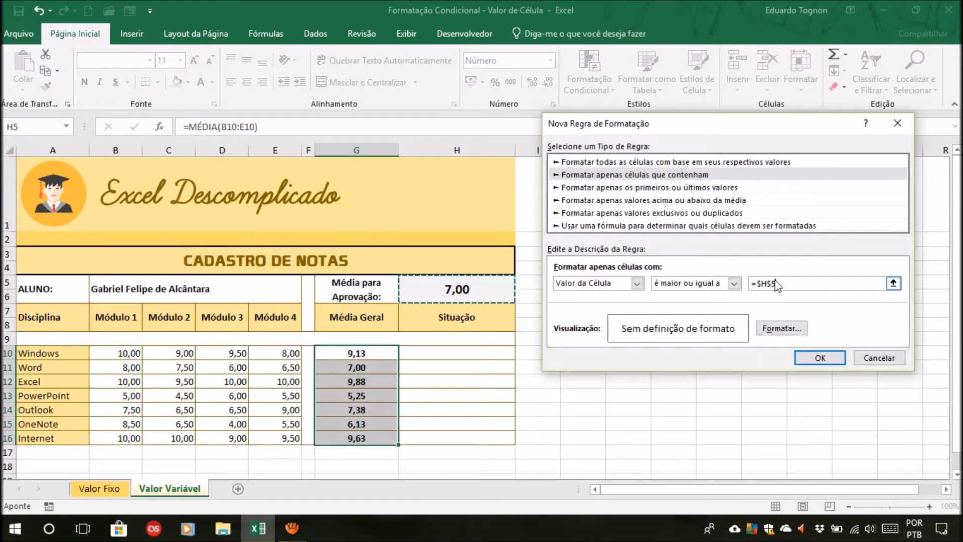
Step: Format the greater-than-or-equal rule with a bold dark green theme font and apply it to the averages
left_click(781, 328)
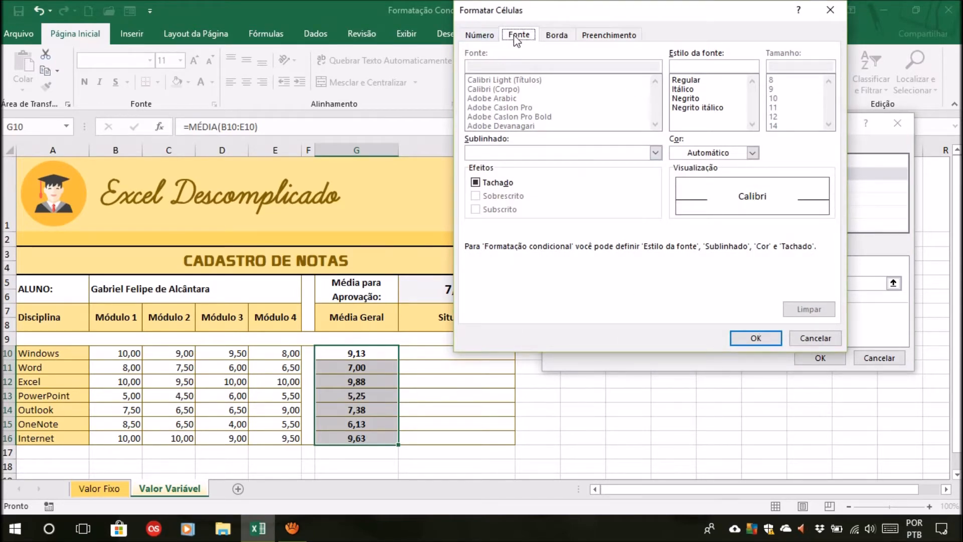
left_click(685, 98)
left_click(752, 153)
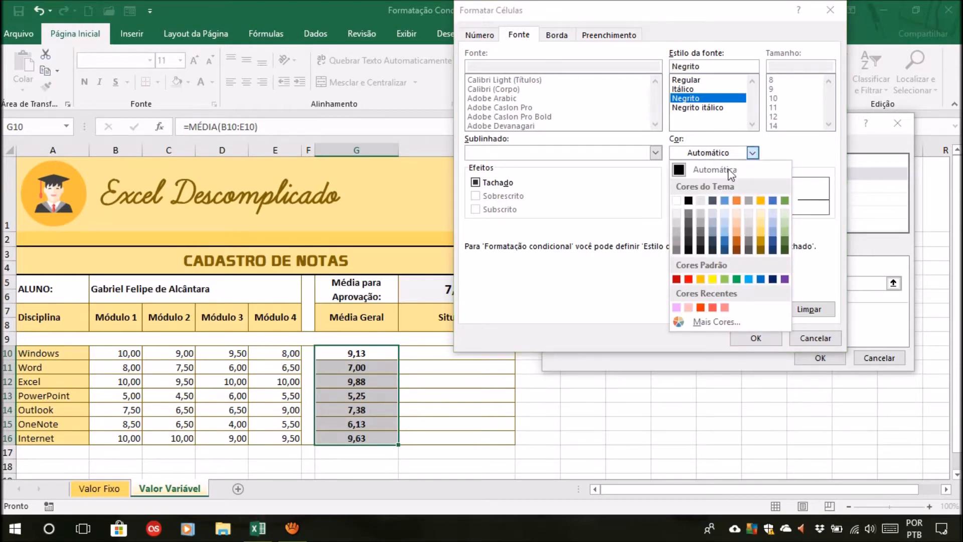
left_click(785, 243)
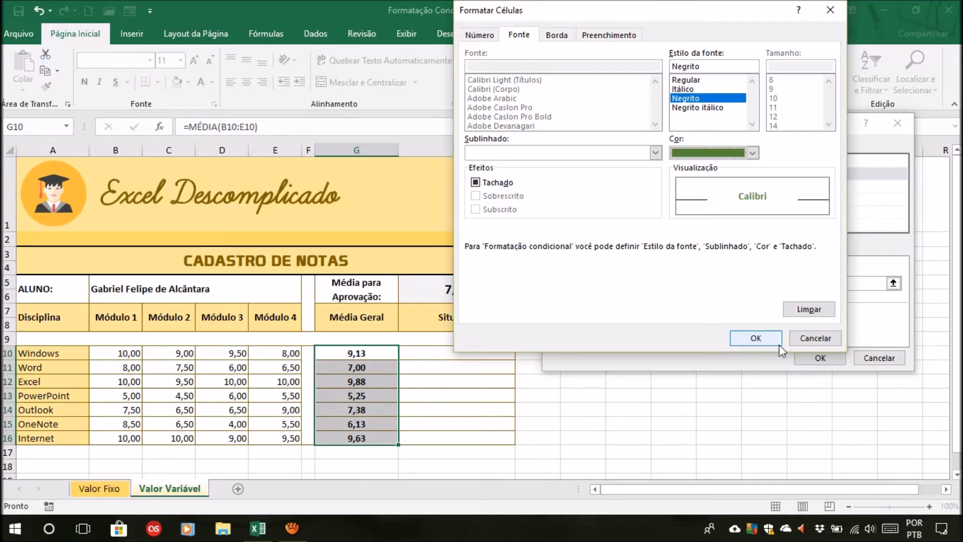
left_click(751, 340)
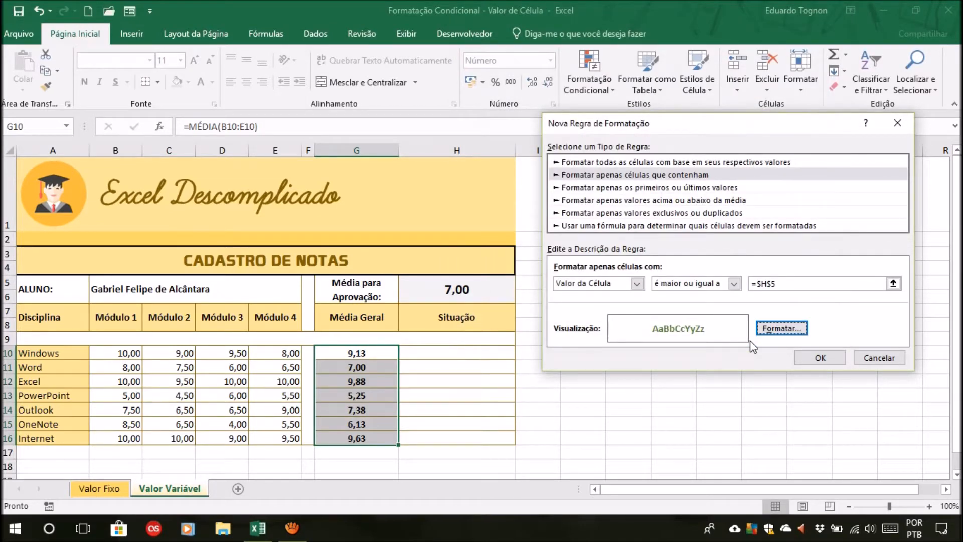
left_click(820, 357)
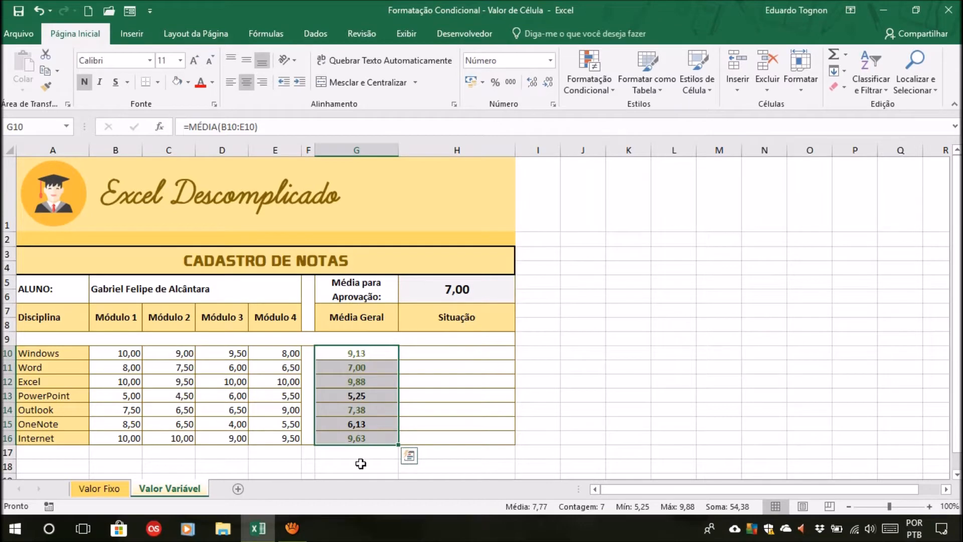
Step: Start a second rule for G10:G16 that targets cell values less than =$H$5
left_click(589, 80)
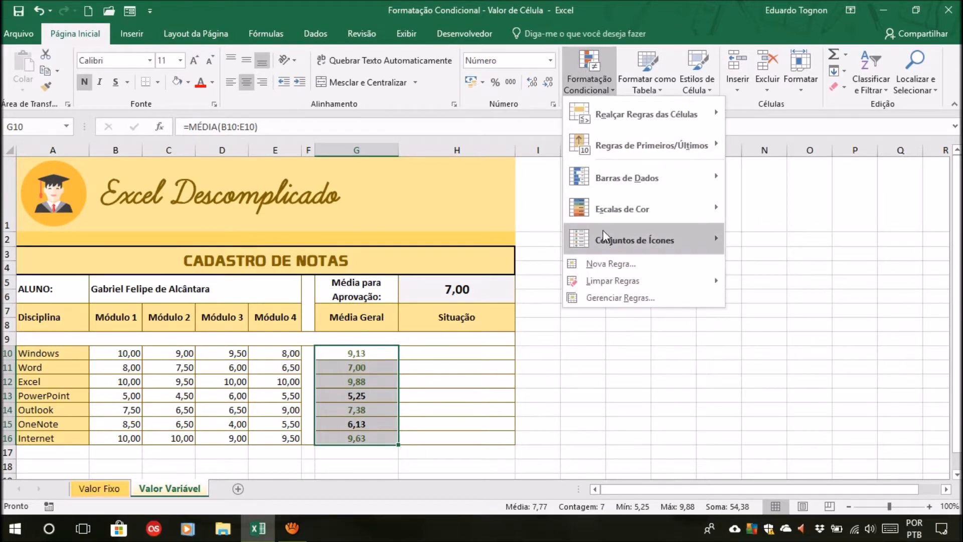
left_click(610, 263)
left_click(674, 159)
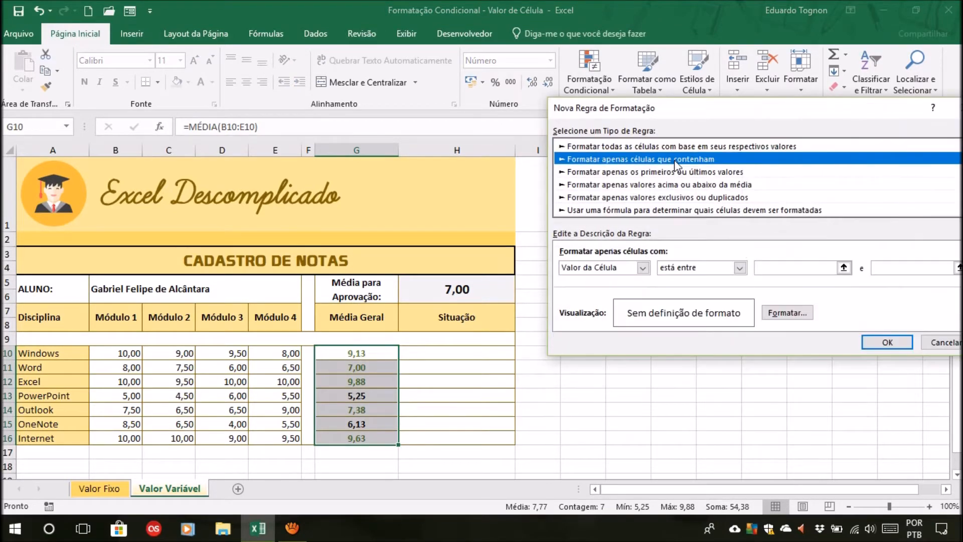
left_click(739, 268)
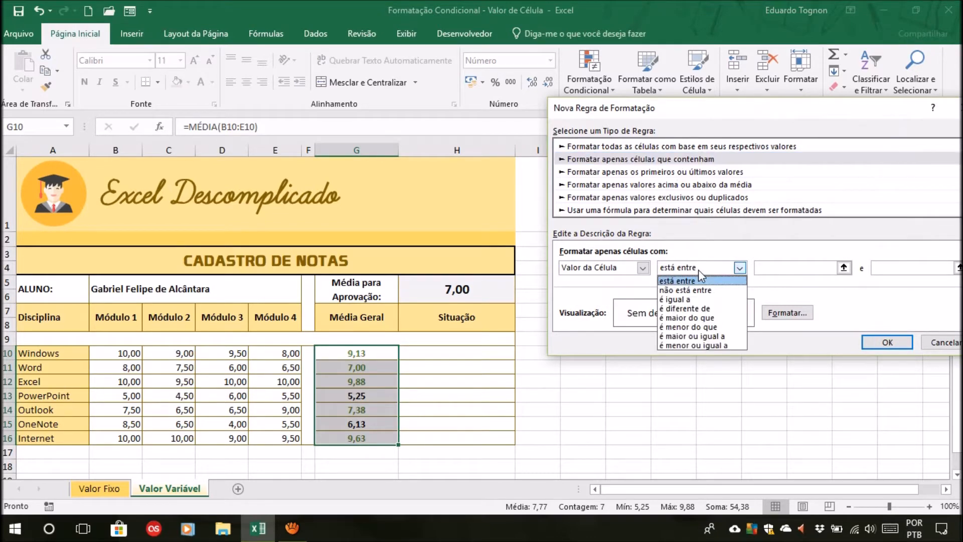
left_click(696, 327)
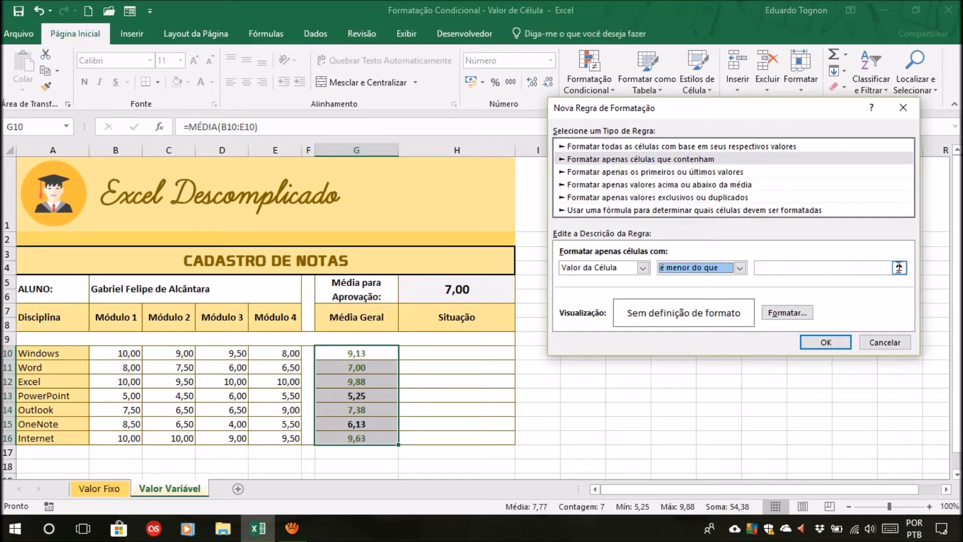
left_click(899, 268)
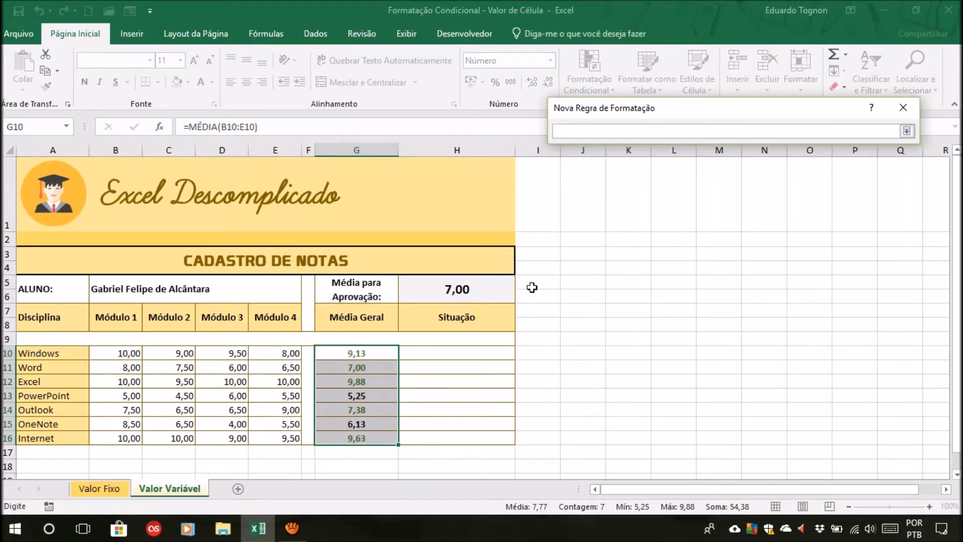
left_click(472, 289)
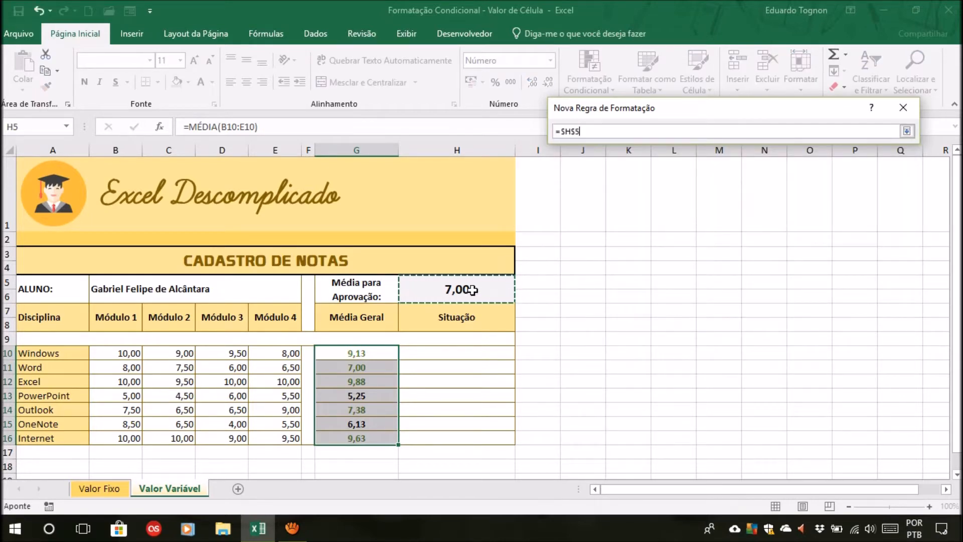
left_click(907, 131)
Step: Format the less-than rule with a bold dark red font and apply it to the averages
left_click(786, 312)
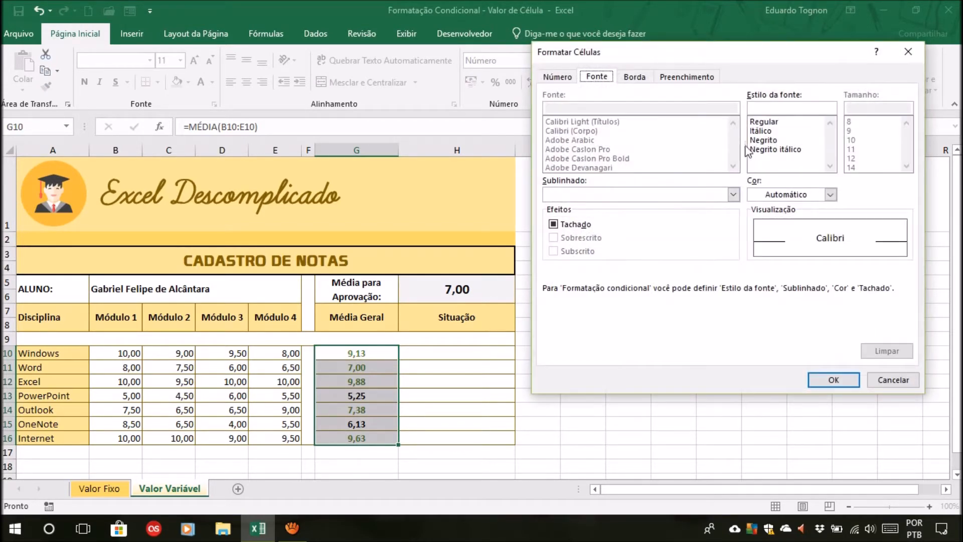
left_click(763, 140)
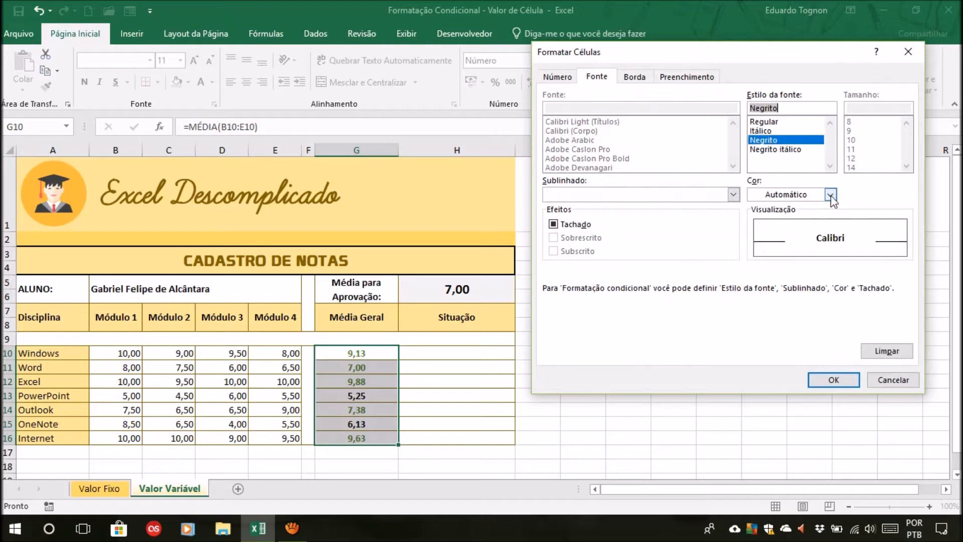
left_click(831, 196)
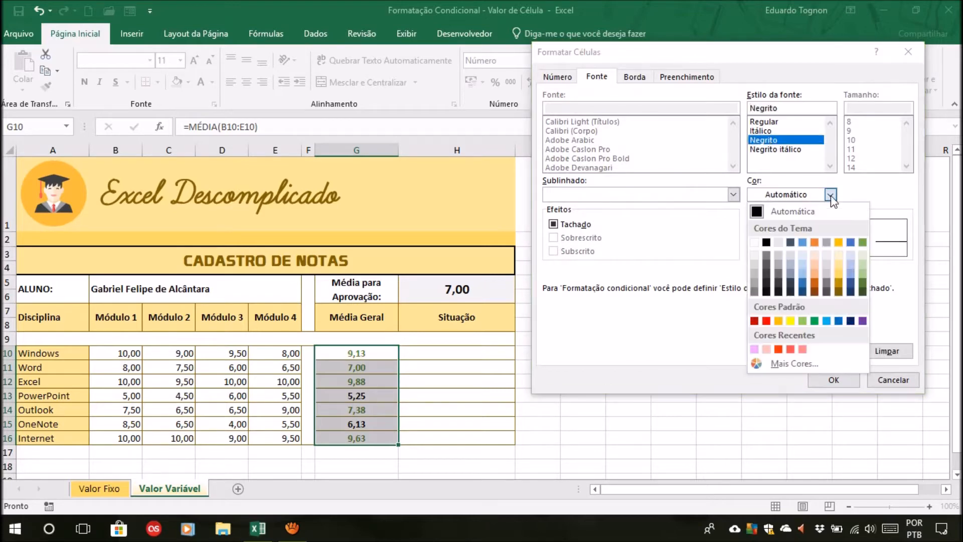
left_click(754, 321)
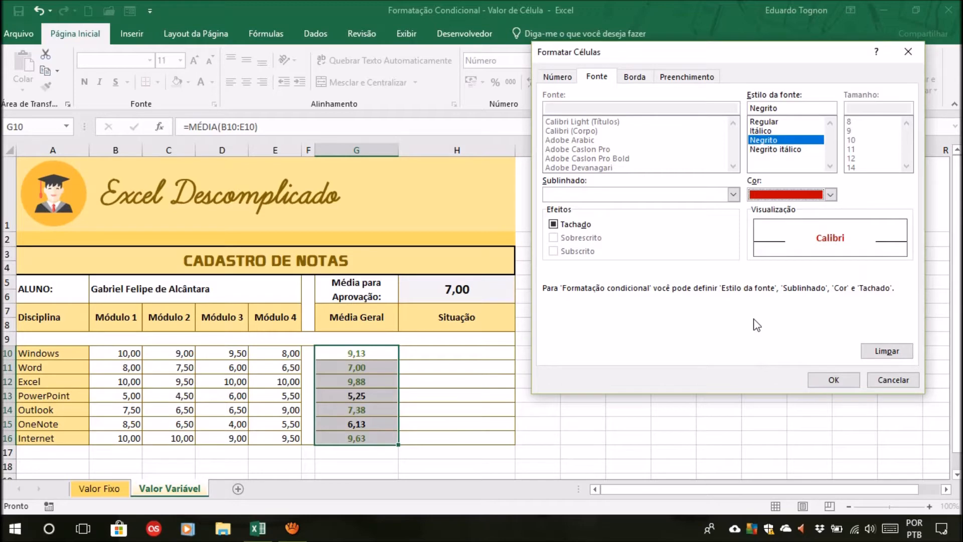
left_click(834, 380)
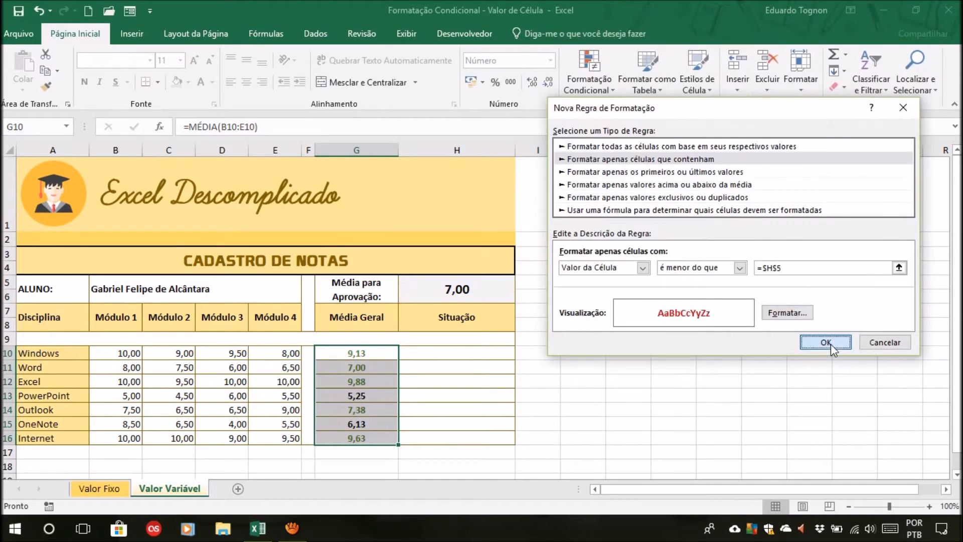
left_click(826, 342)
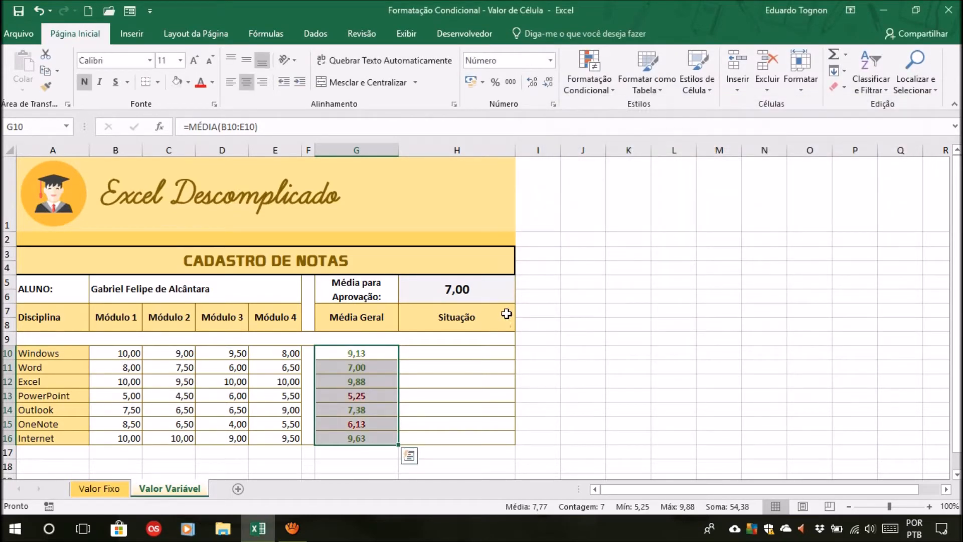
Step: Check the font colors of the Média Geral averages against the Média para Aprovação in H5
left_click(673, 282)
left_click(466, 289)
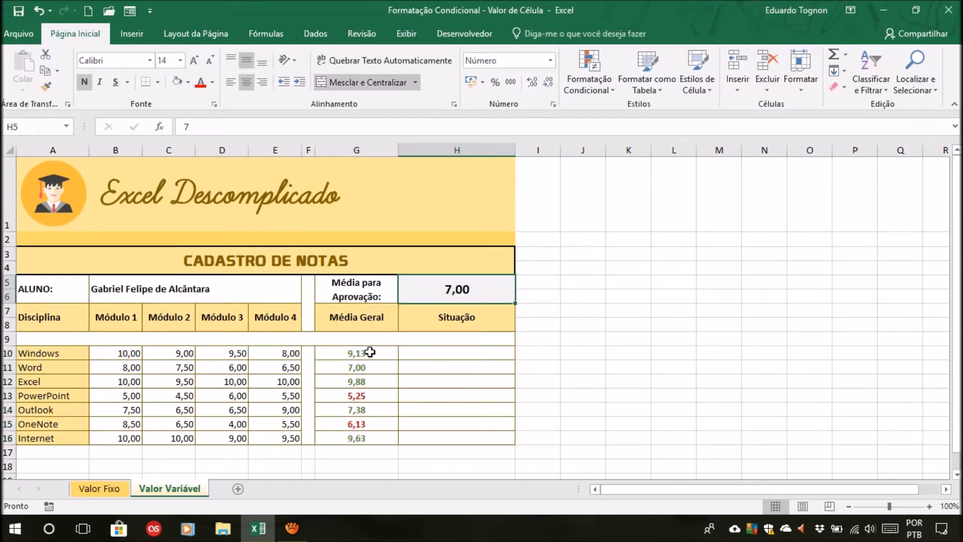
left_click_drag(370, 352, 369, 371)
left_click(368, 383)
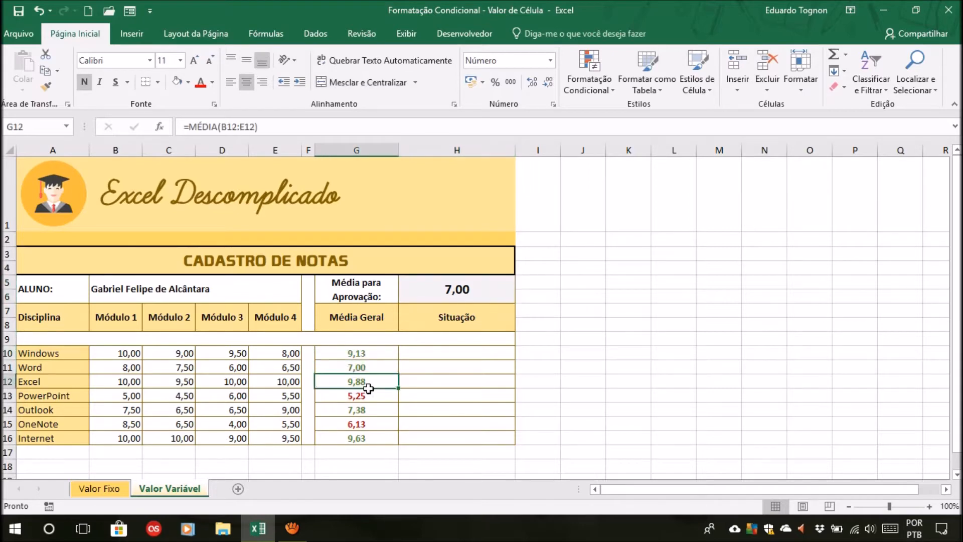
left_click(372, 395)
left_click(378, 424)
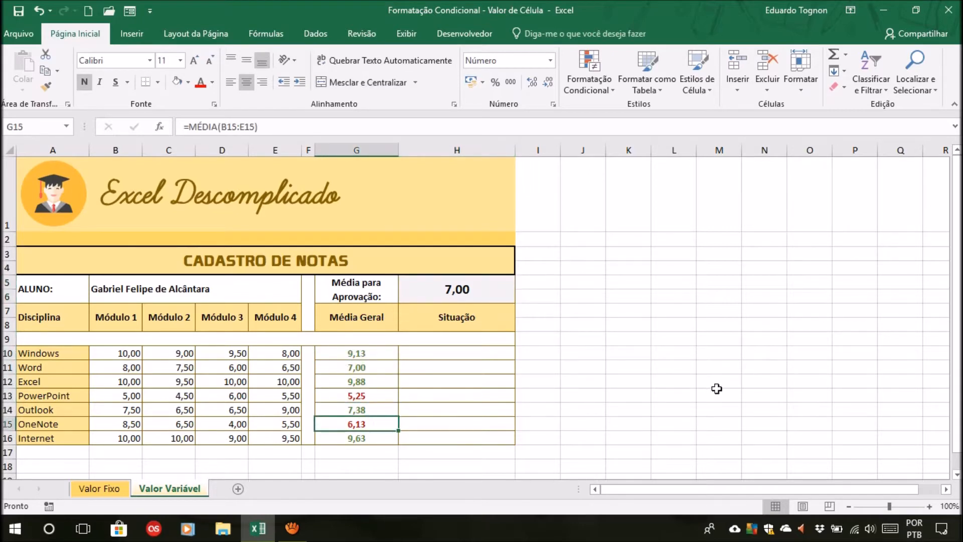
left_click(732, 384)
Step: Set the Média para Aprovação in H5 to 6 and check the PowerPoint and OneNote averages
left_click(464, 291)
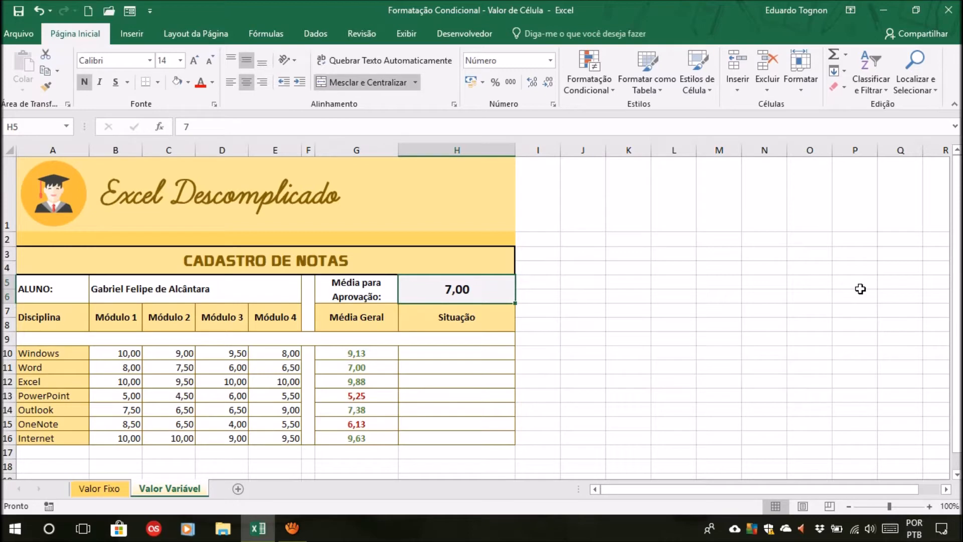
type("6")
key("Return")
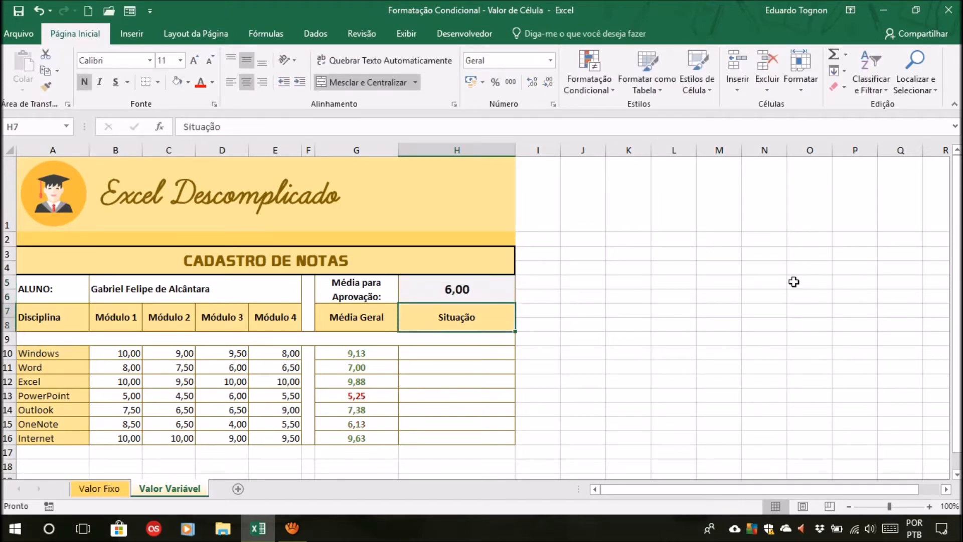
left_click(376, 396)
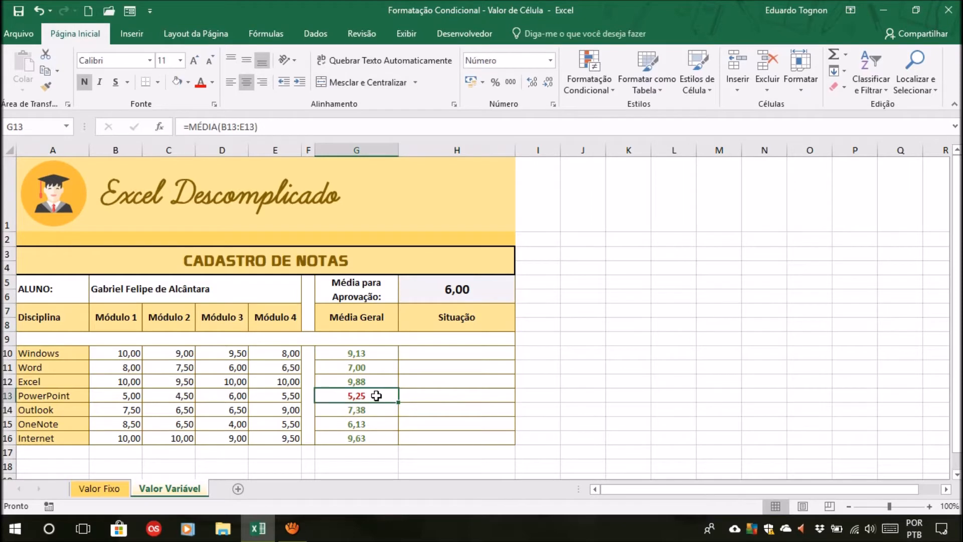
left_click(379, 425)
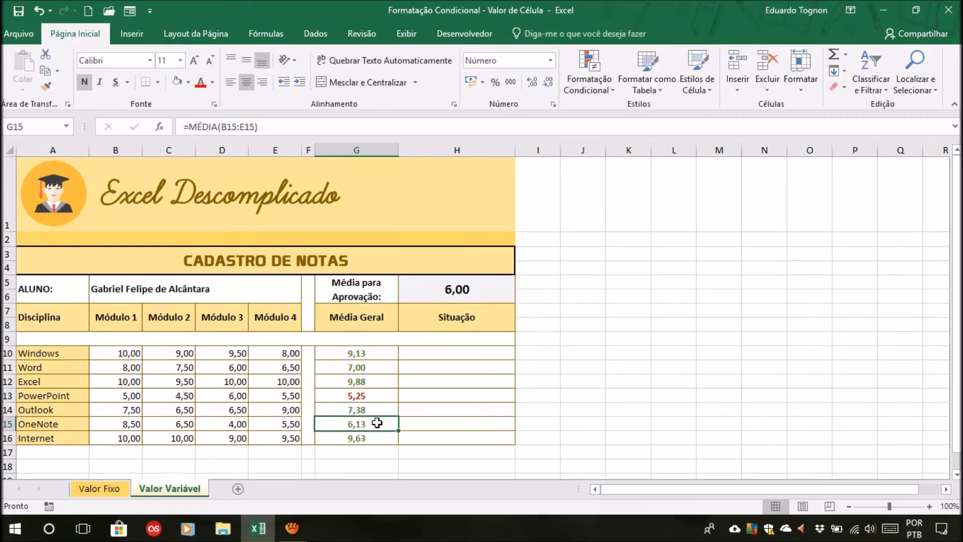
Step: Set the Média para Aprovação in H5 to 7,5
left_click(453, 290)
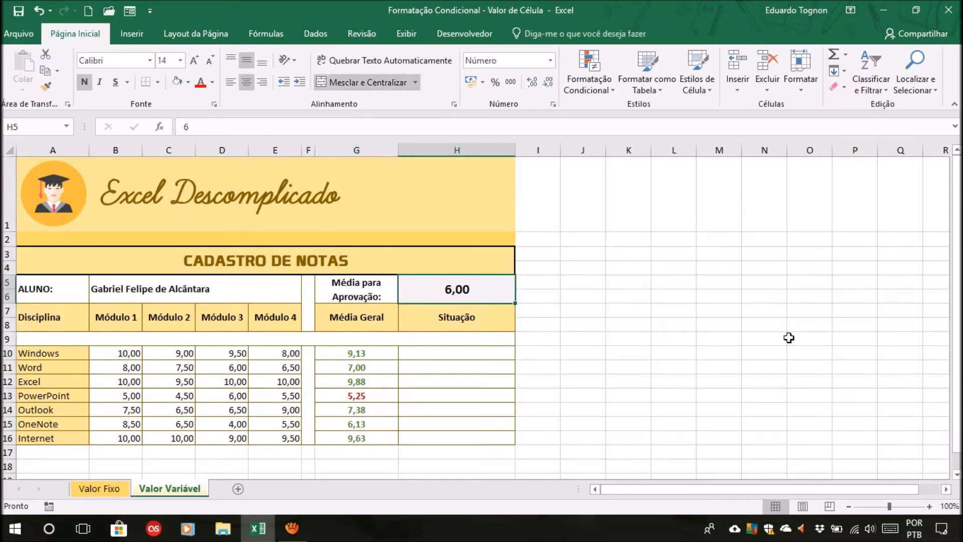
type("7,5")
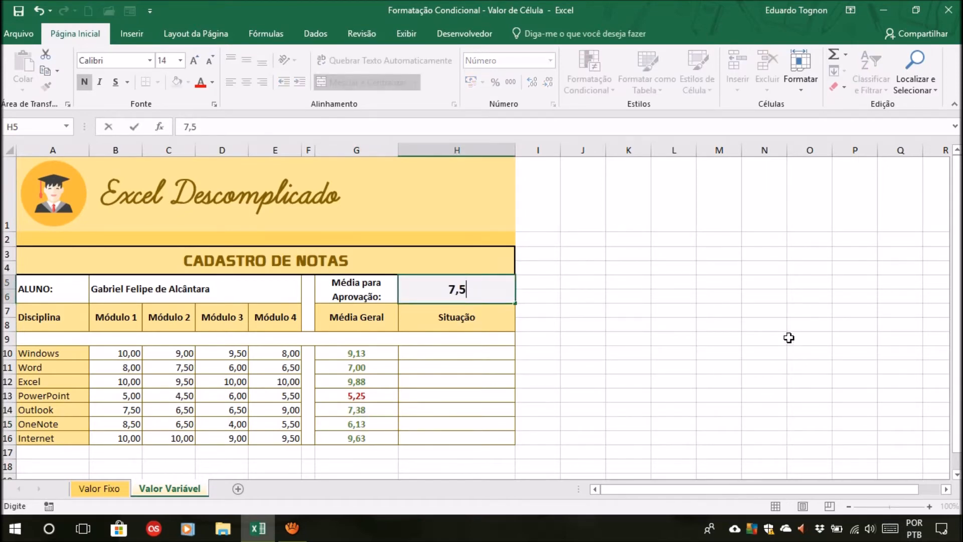
key("ctrl+Return")
key("Return")
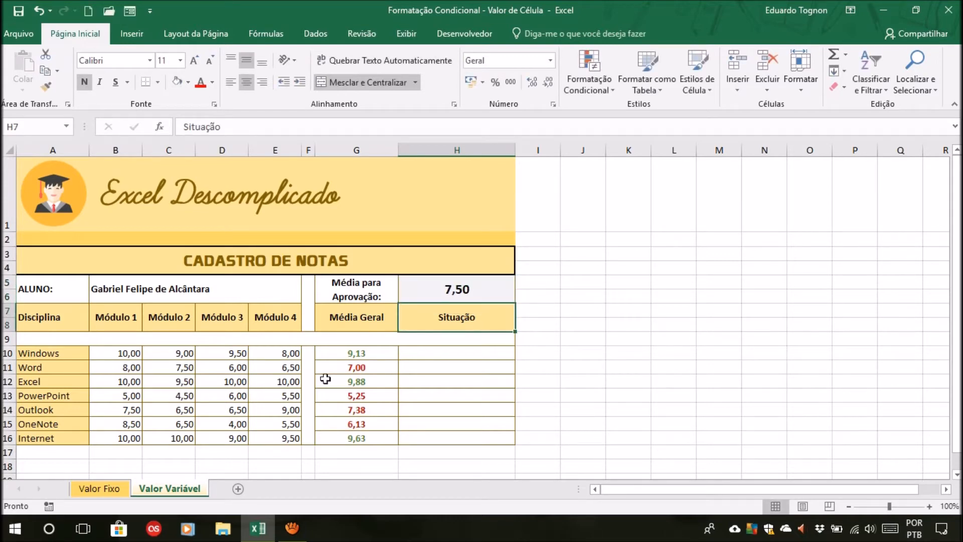
Step: Check the font colors of the Word, PowerPoint, Outlook and OneNote averages against the Média para Aprovação in H5
left_click(385, 365)
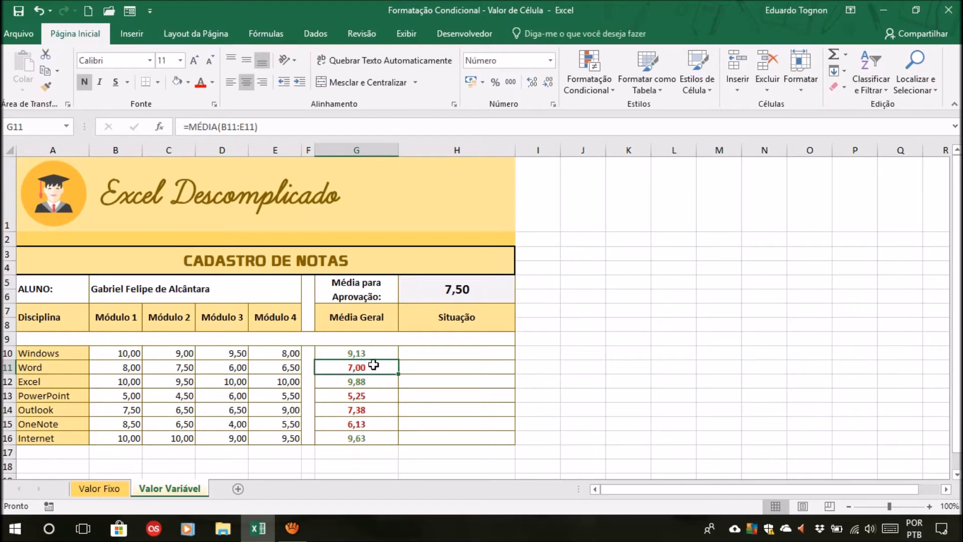
left_click(369, 395)
left_click(372, 410)
left_click(375, 424)
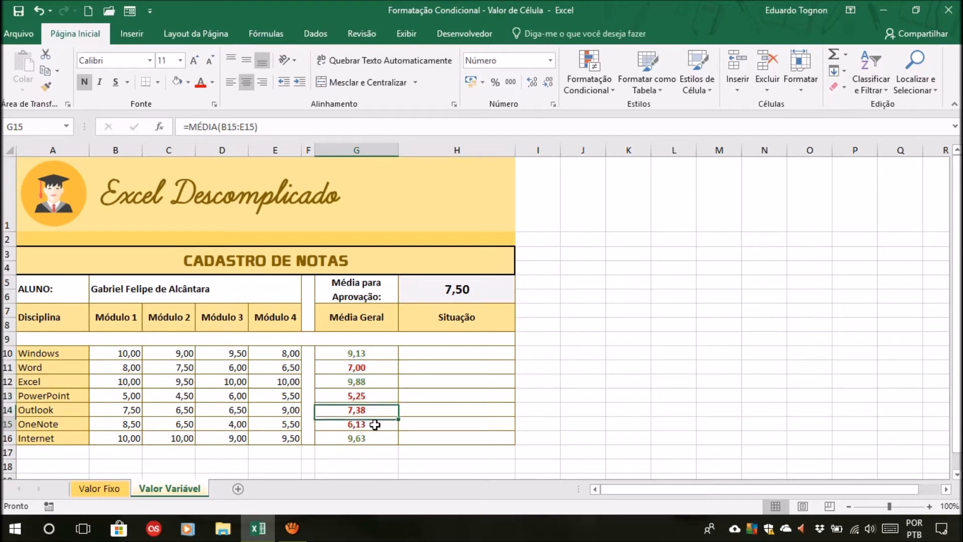
left_click(673, 383)
left_click_drag(370, 357, 385, 437)
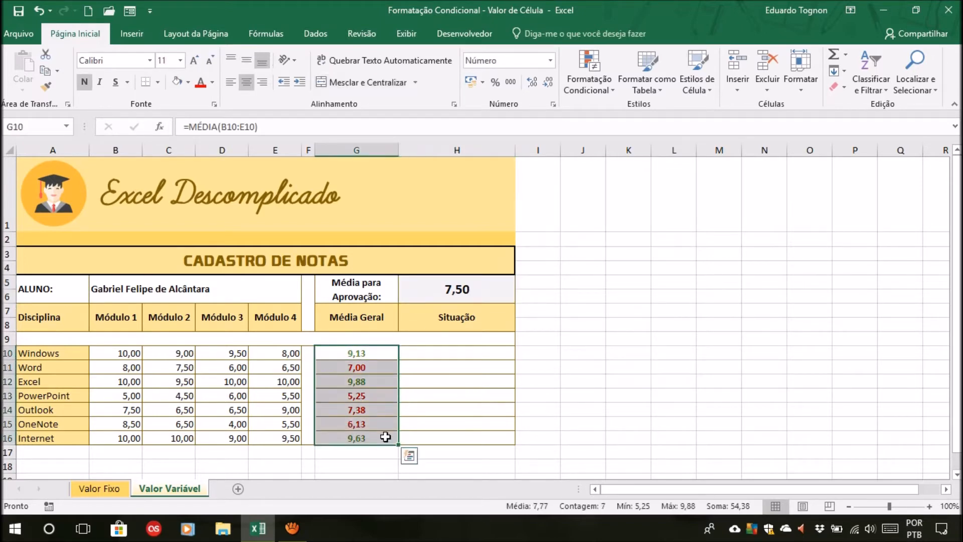
left_click(659, 361)
left_click(464, 288)
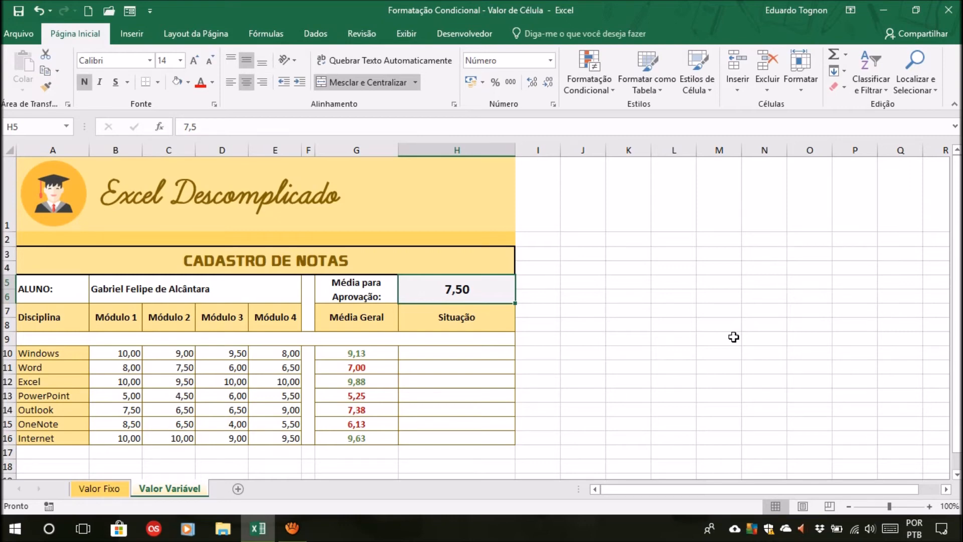
Step: Examine the Situação cells H10 and H11 alongside the Windows average in G10
left_click(428, 354)
left_click(426, 365)
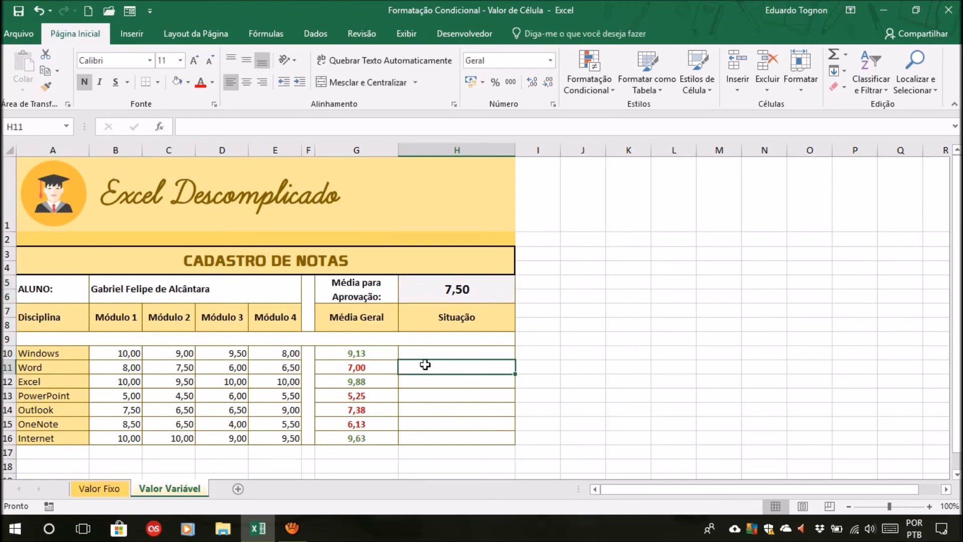
left_click(435, 353)
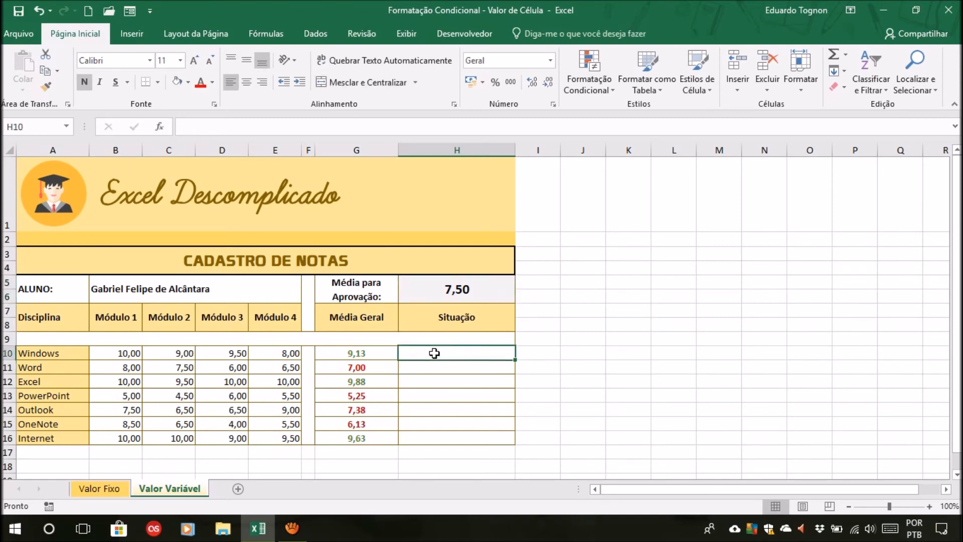
left_click(381, 354)
left_click(434, 352)
left_click(426, 371)
left_click(428, 355)
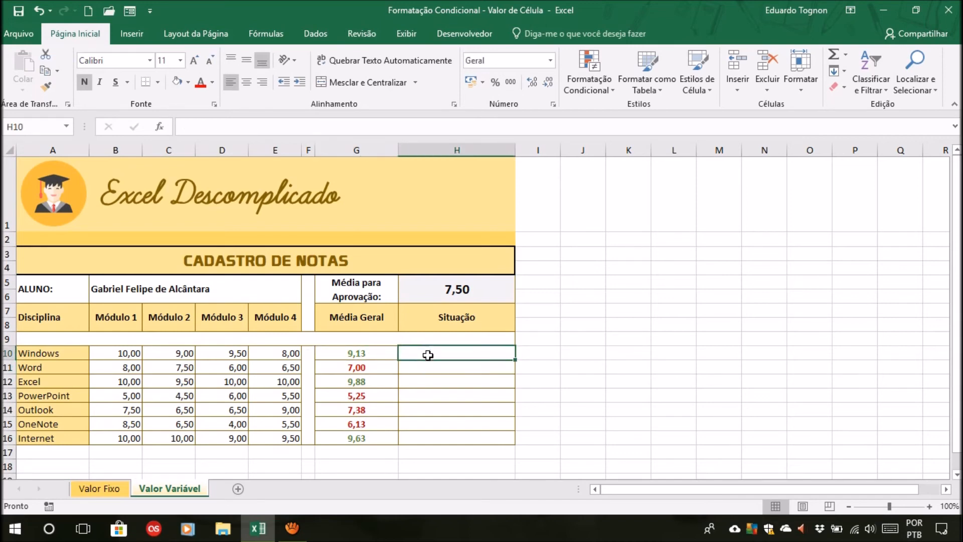